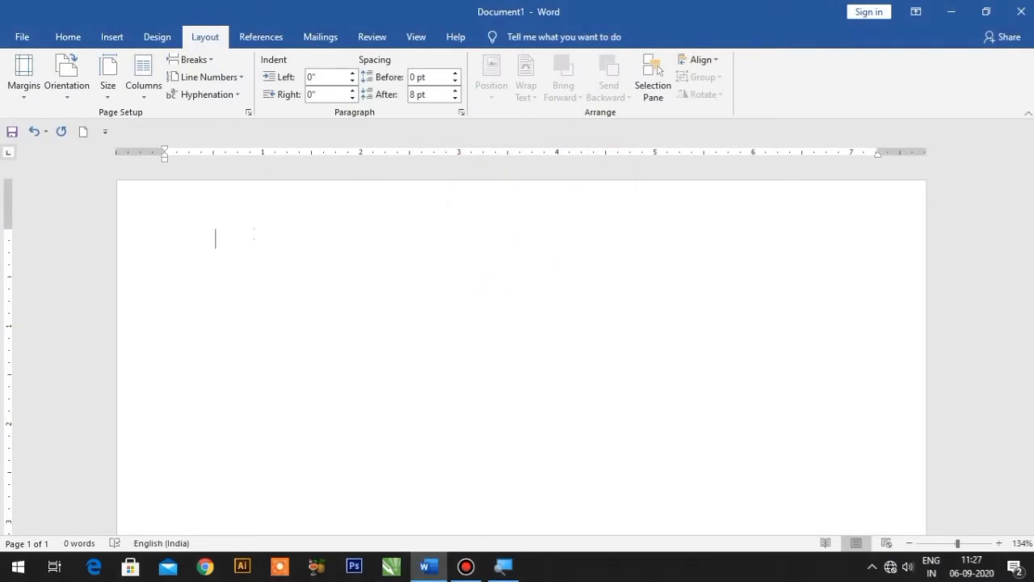
- On the Home tab, type 'Name' and follow it with four default tab gaps to about 3.5 inches
click(71, 38)
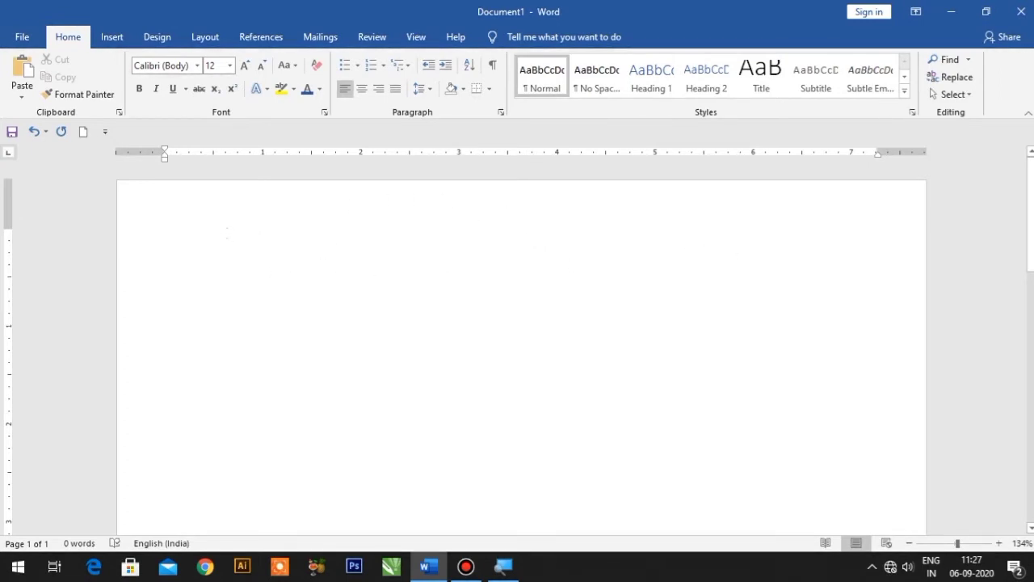
text(Nam)
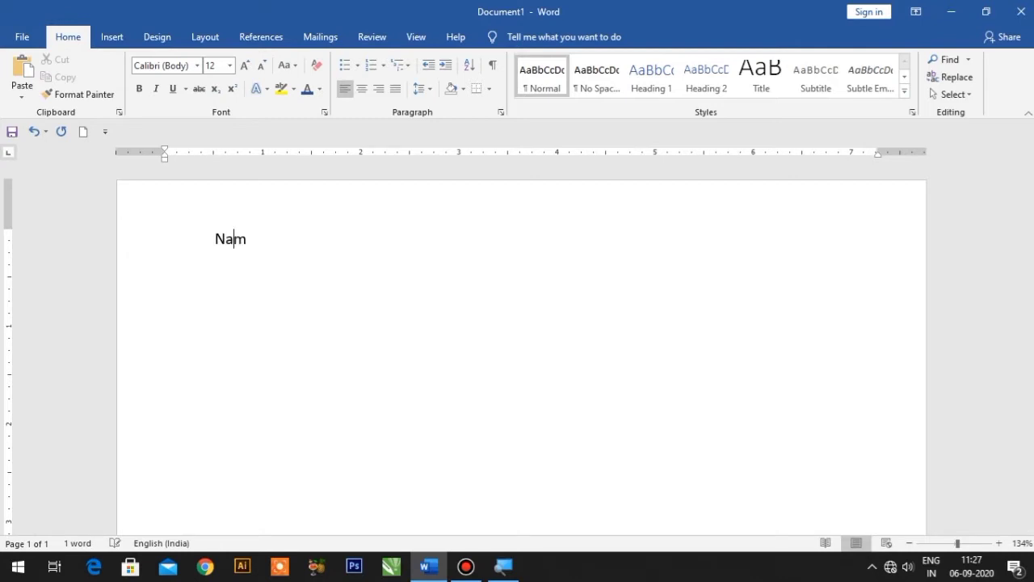
text(e)
key(Tab)
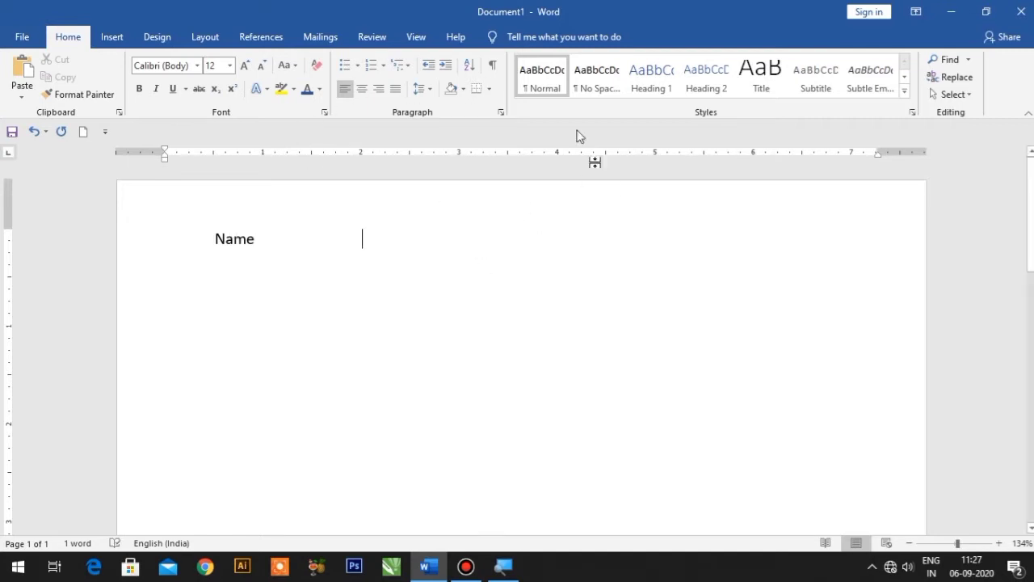
key(Tab)
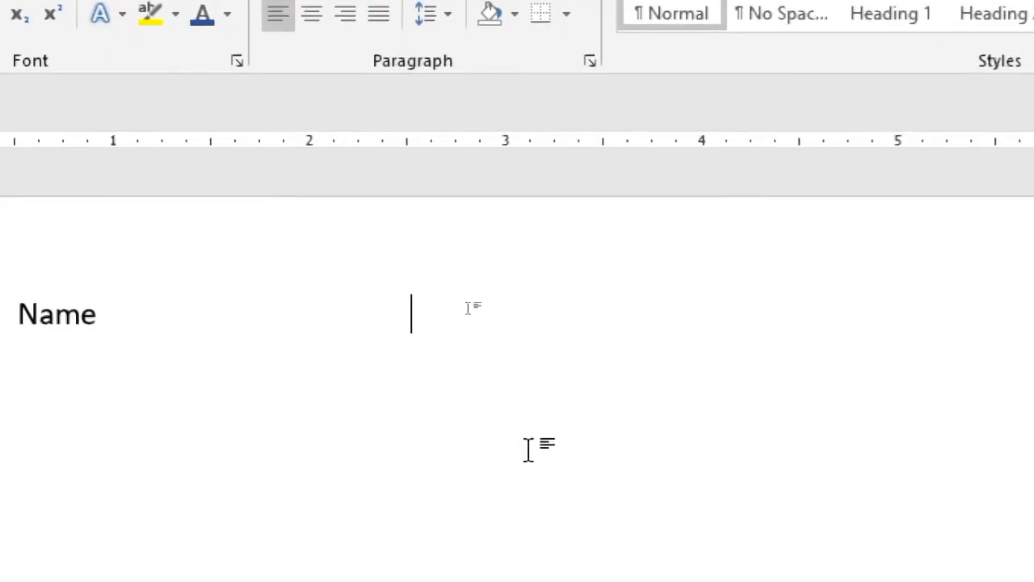
key(Tab)
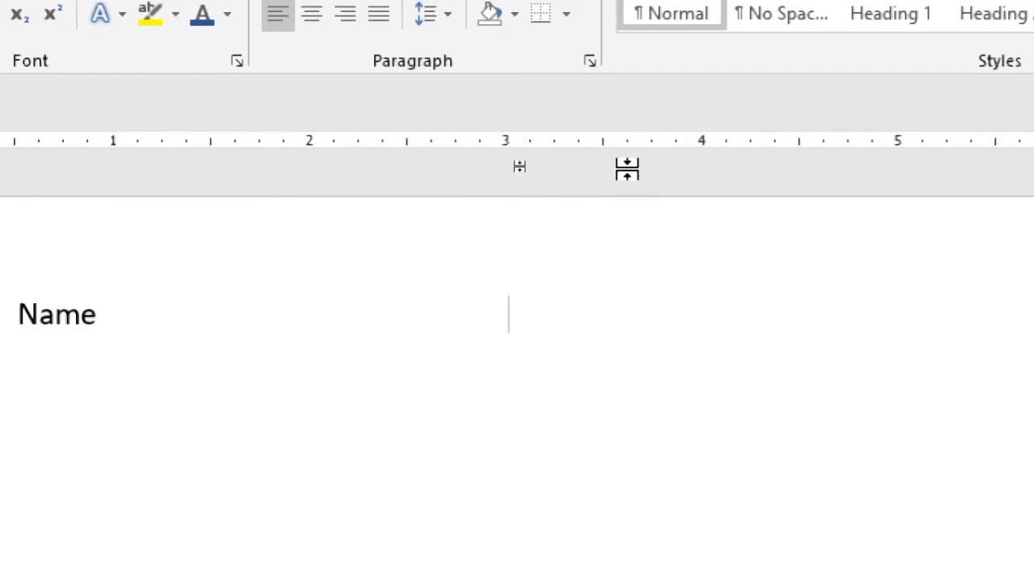
key(Tab)
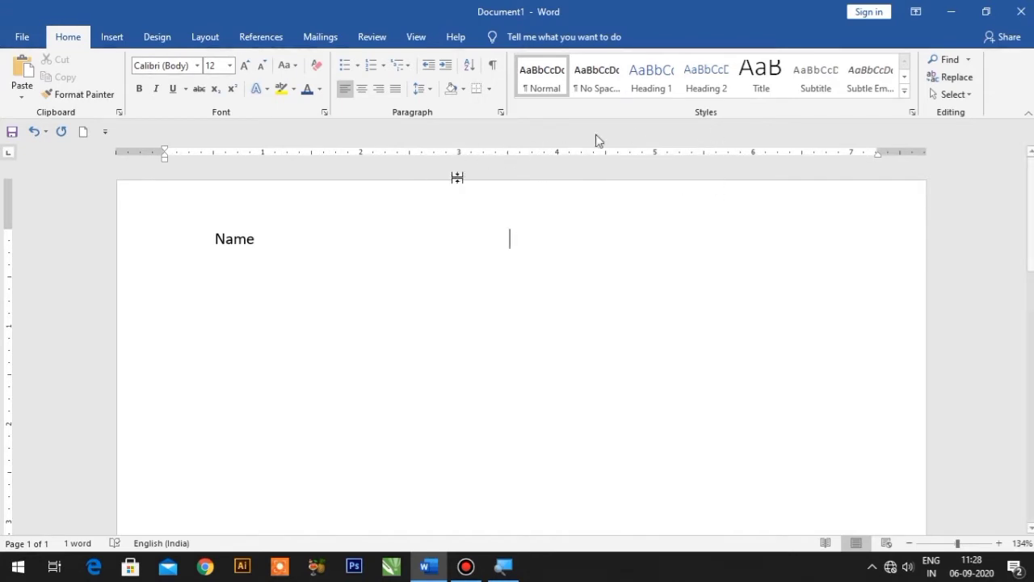
click(416, 37)
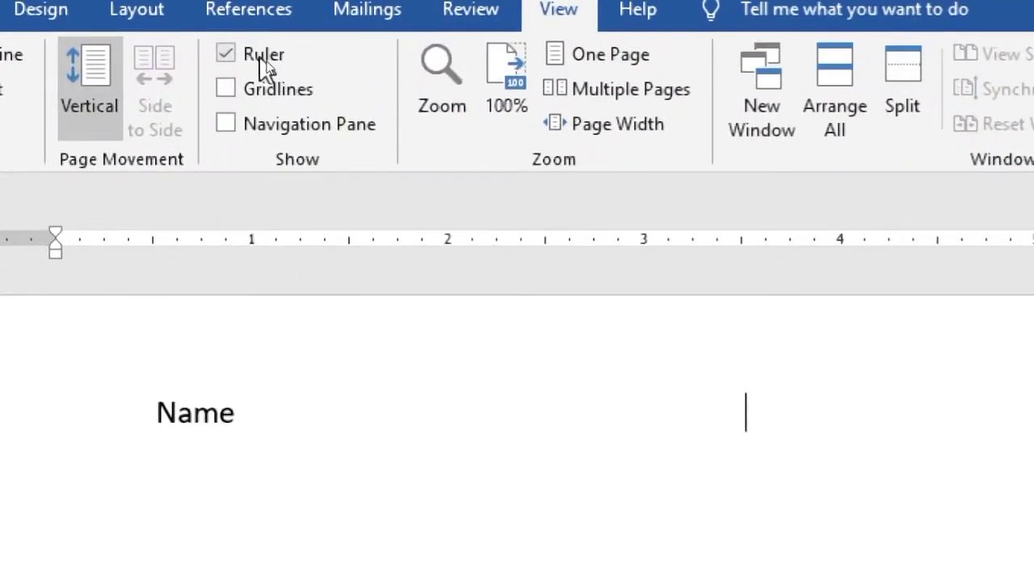
click(269, 68)
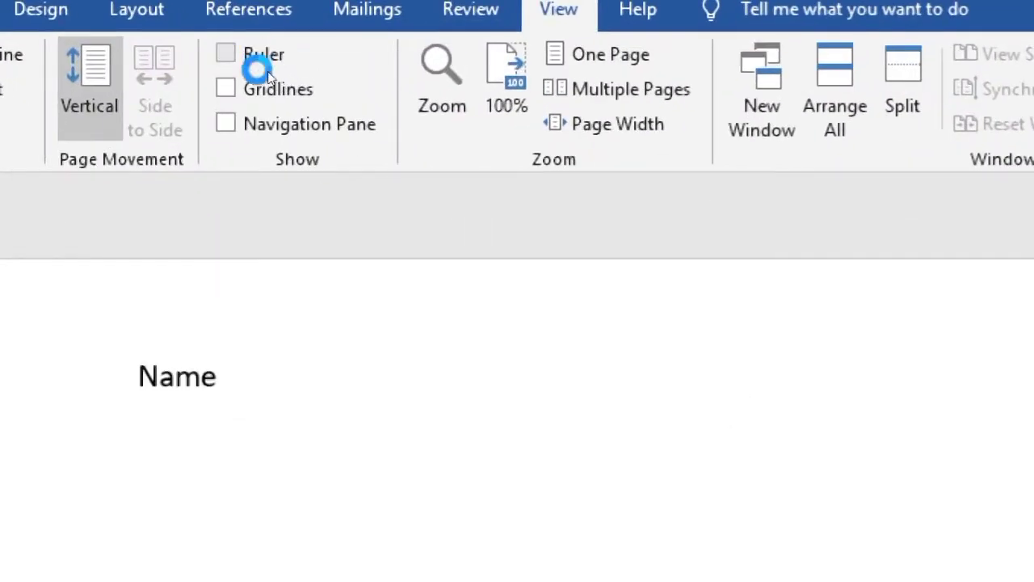
click(267, 58)
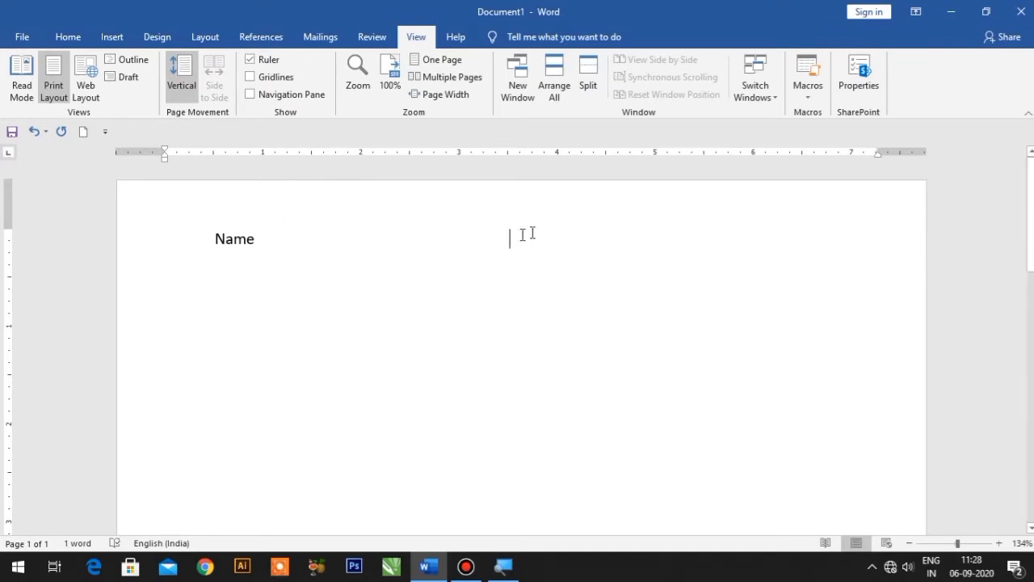
click(70, 38)
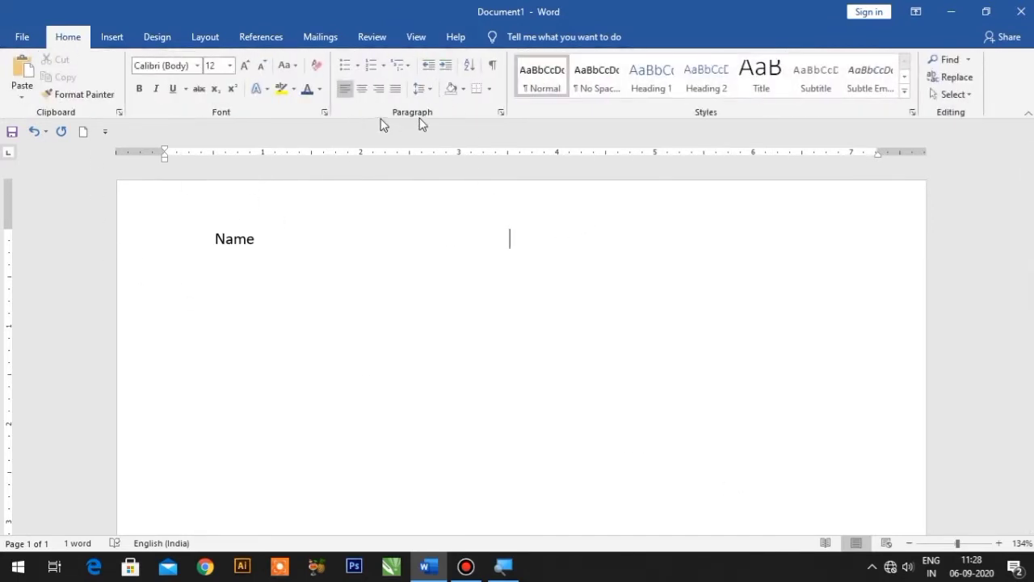
- Open the Tabs dialog from the Paragraph settings and close it without changes
click(502, 114)
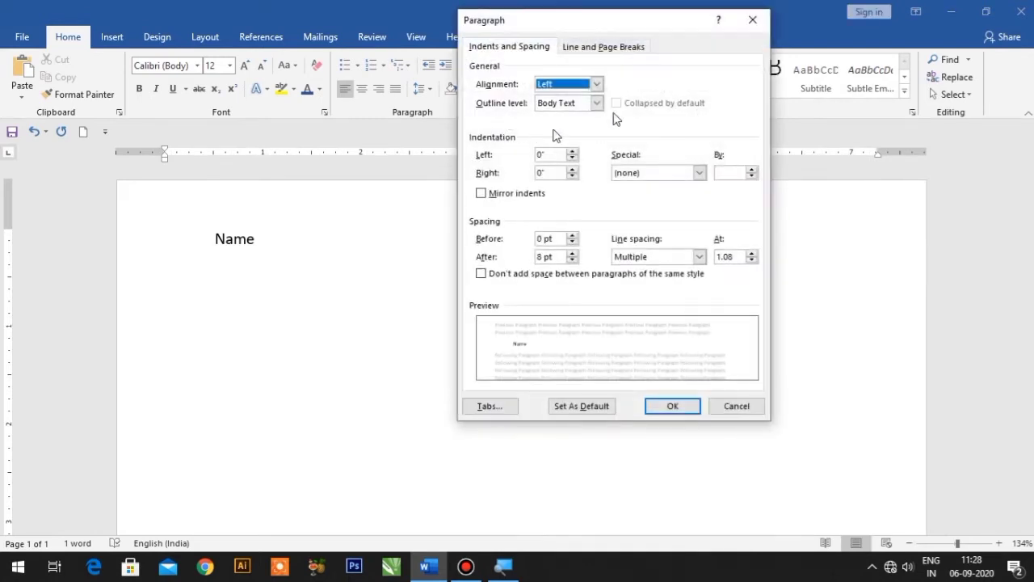
drag(582, 26, 773, 74)
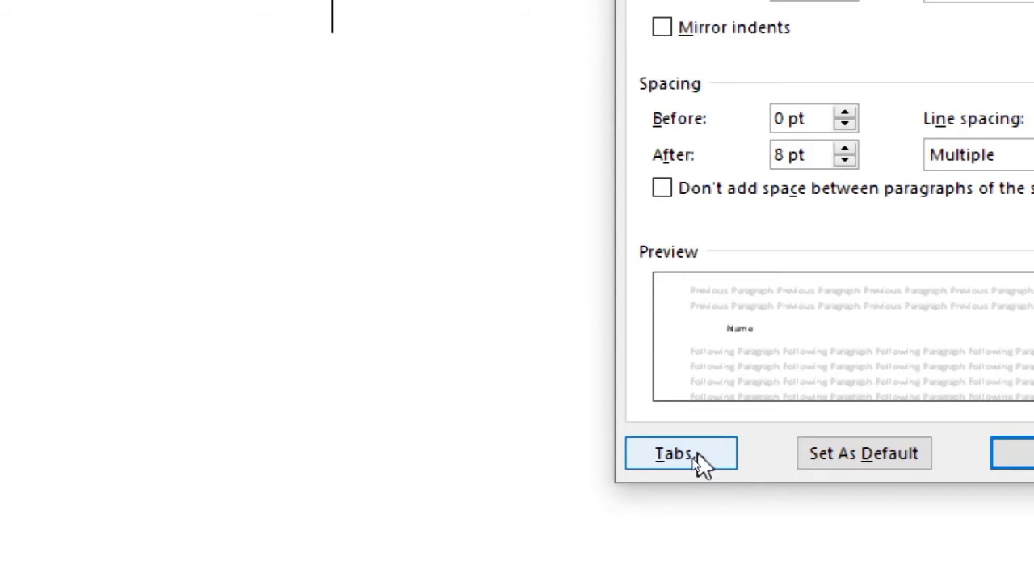
click(693, 457)
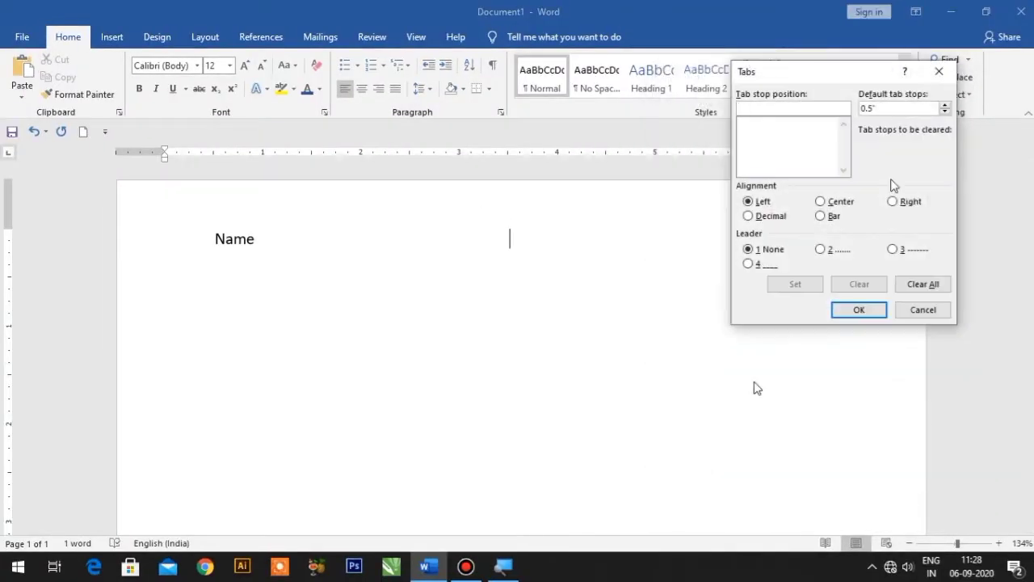
drag(819, 73, 760, 198)
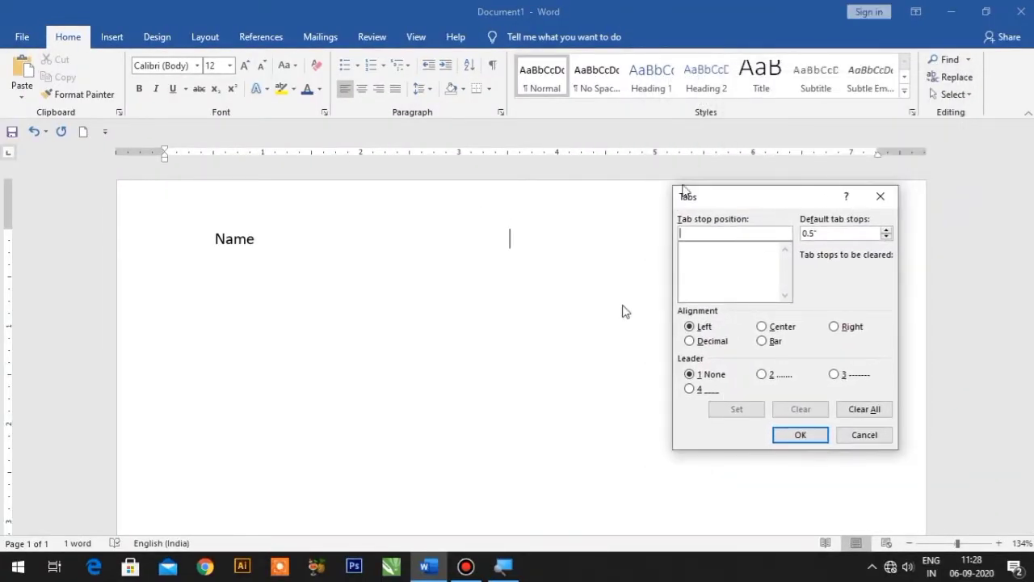
click(881, 196)
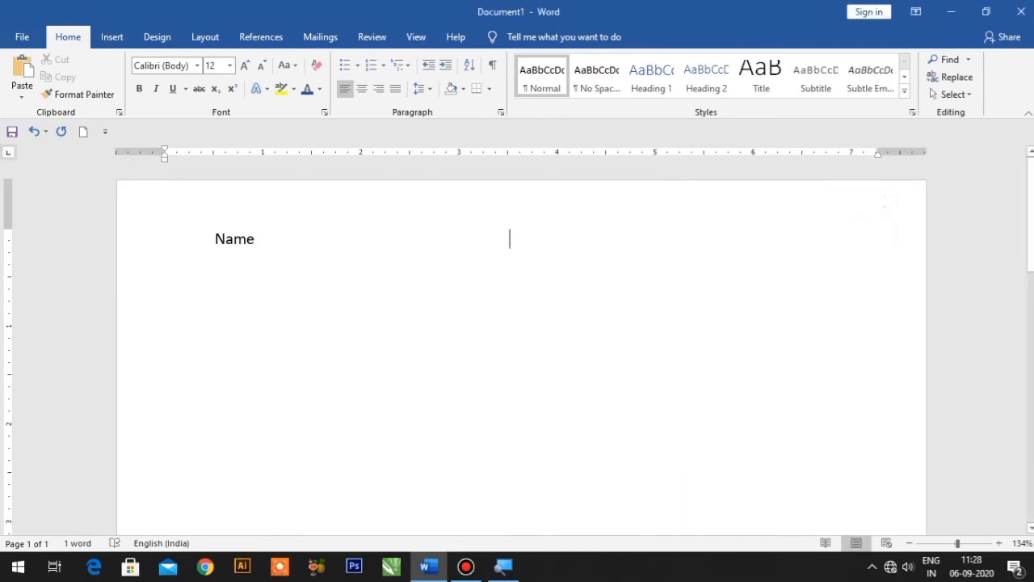
- Reopen Tabs with Alt+O, T, close it, then delete the word 'Name'
key(alt)
key(o)
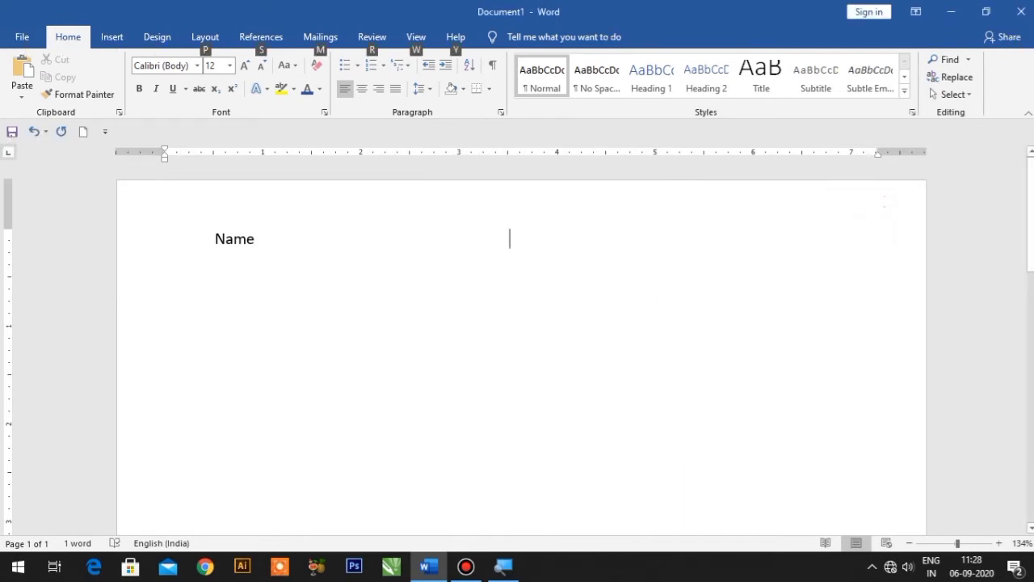
key(t)
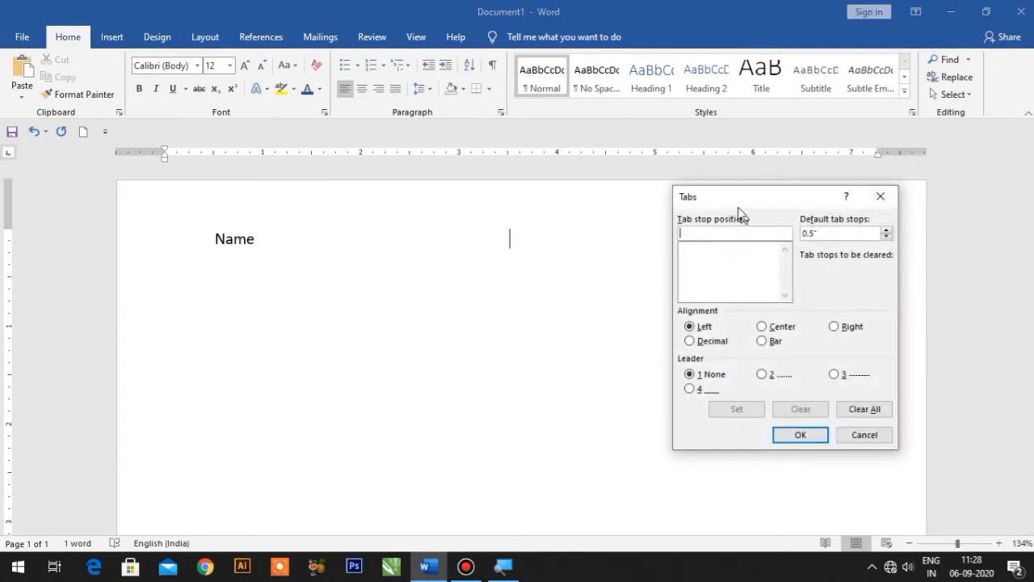
drag(739, 203, 770, 155)
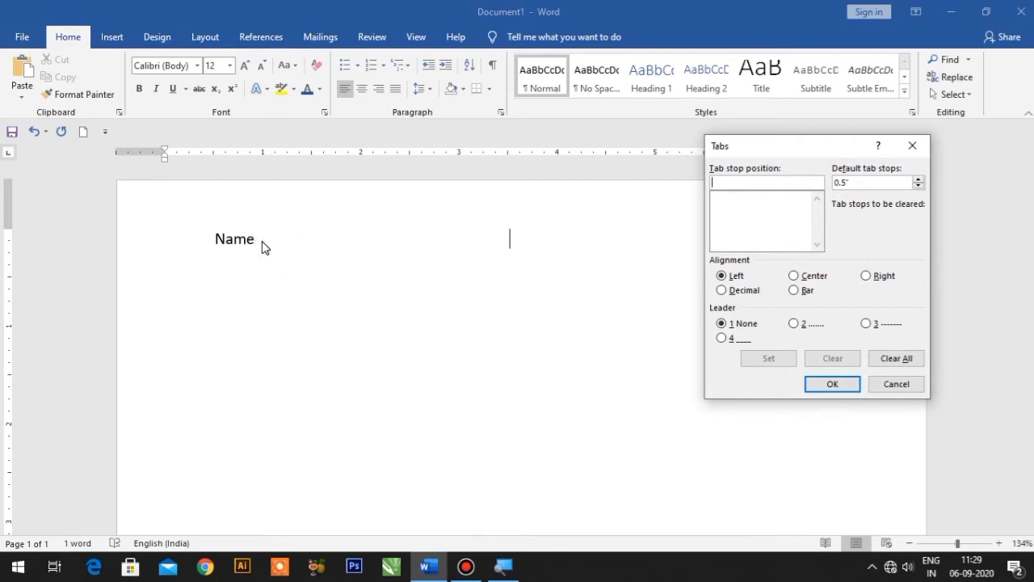
click(895, 387)
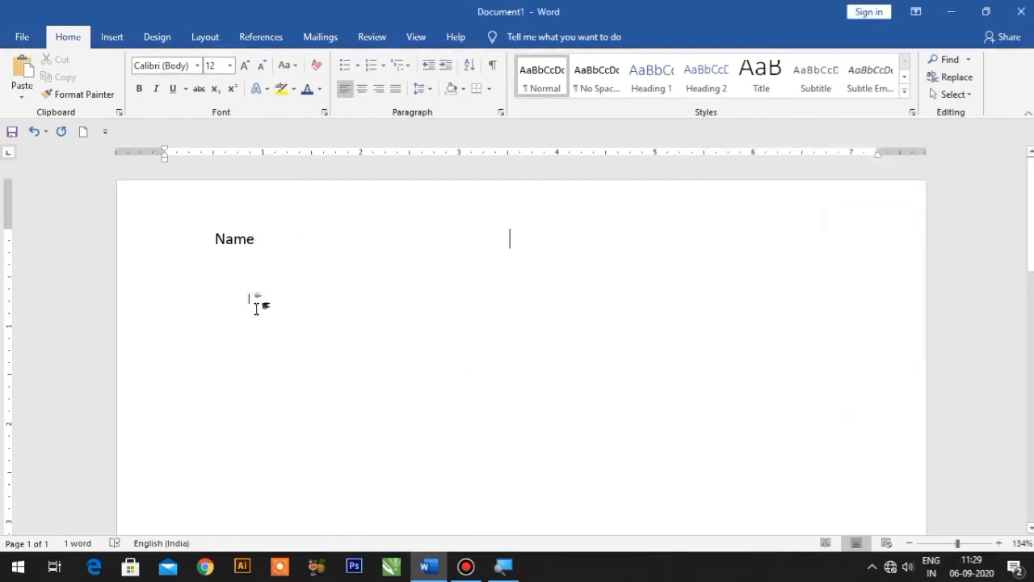
double_click(208, 240)
key(Delete)
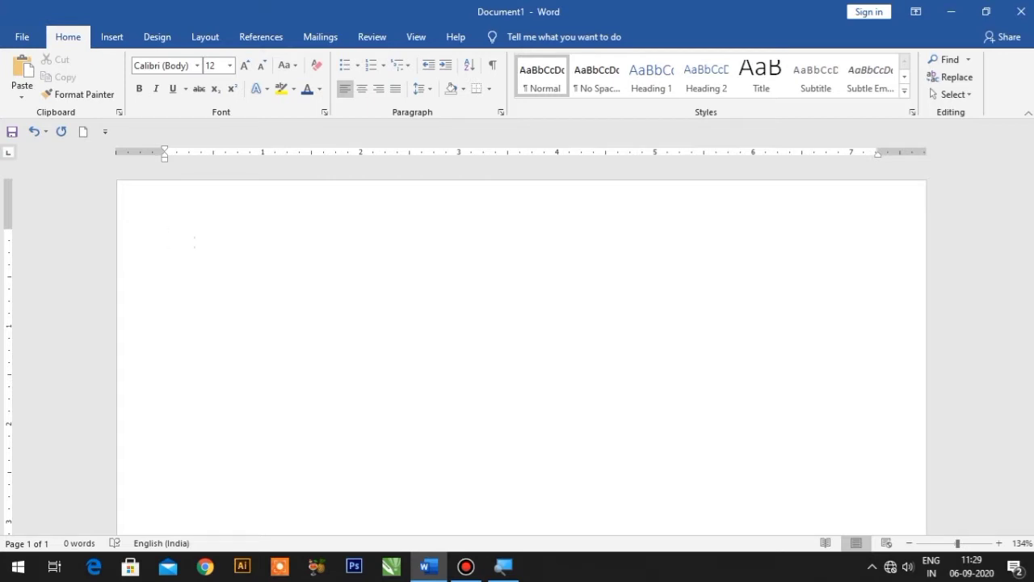
- Add left tab stops at 1", 2" and 3.5" in the Tabs dialog and apply them
key(alt)
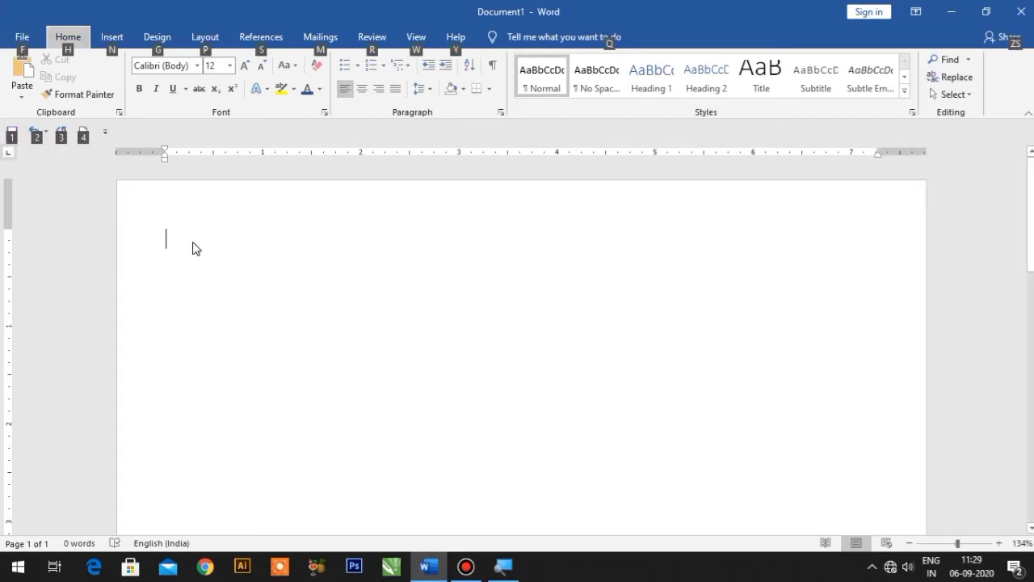
key(o)
key(t)
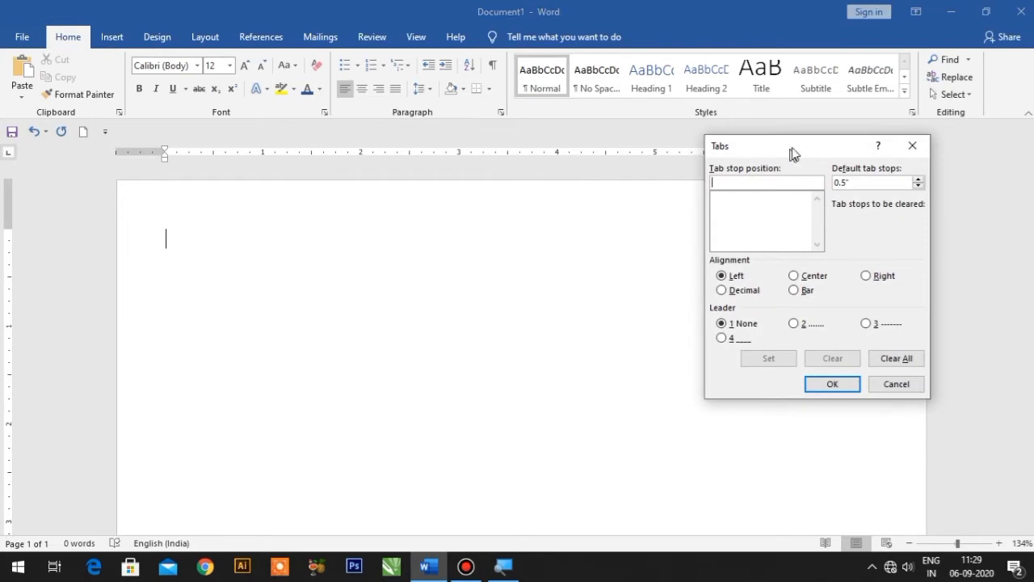
drag(793, 153, 816, 134)
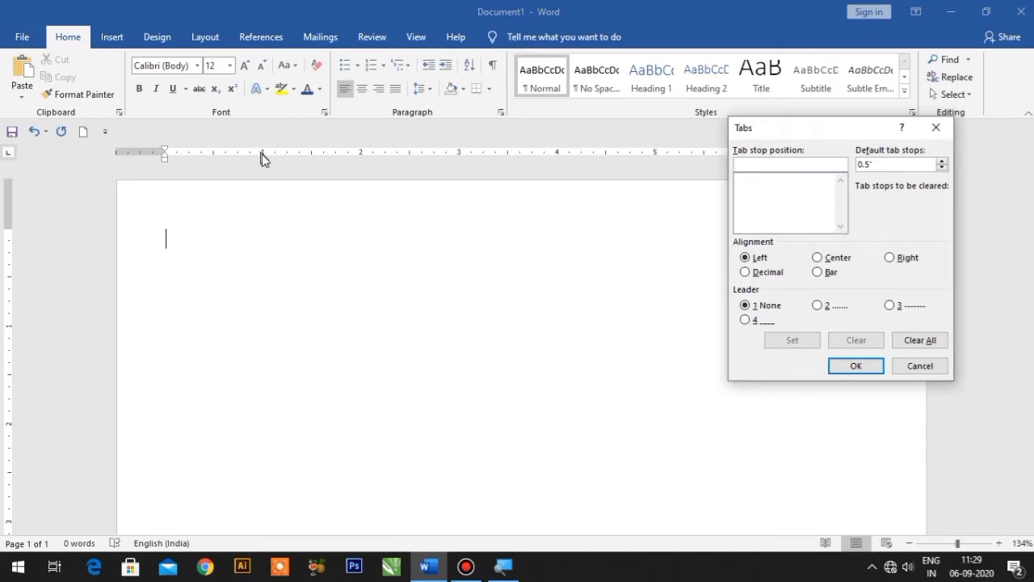
text(1)
click(792, 340)
text(2)
click(801, 340)
text(3.)
text(5)
click(788, 343)
click(848, 365)
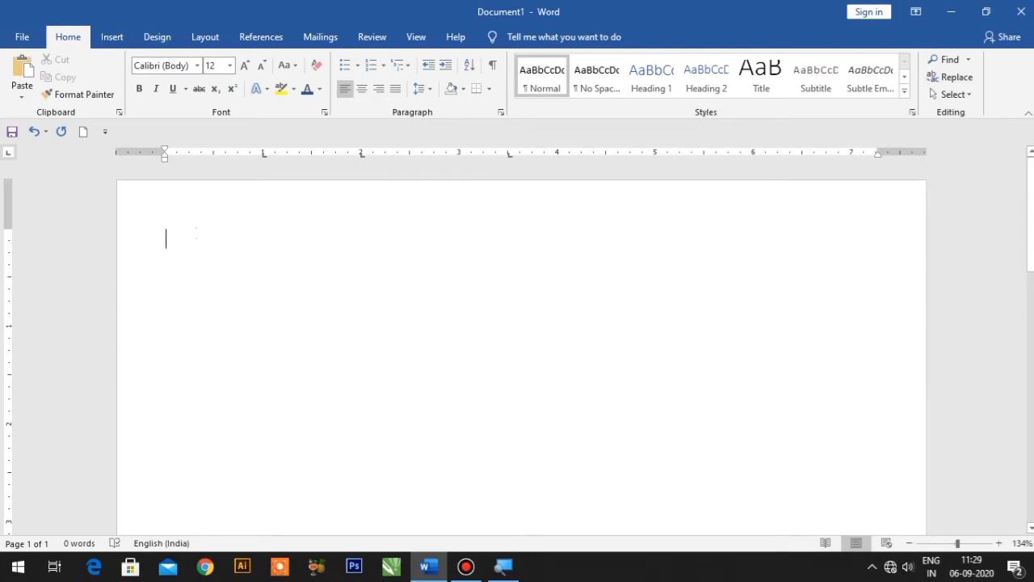
- Type 'Name', a colon and a first name across the 1" and 2" tab stops
text(Name)
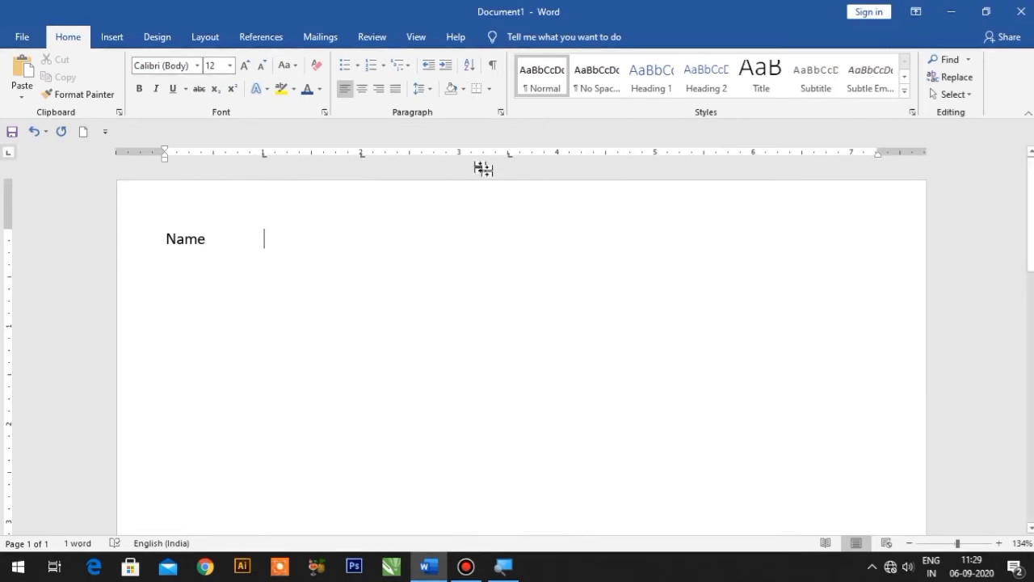
key(Tab)
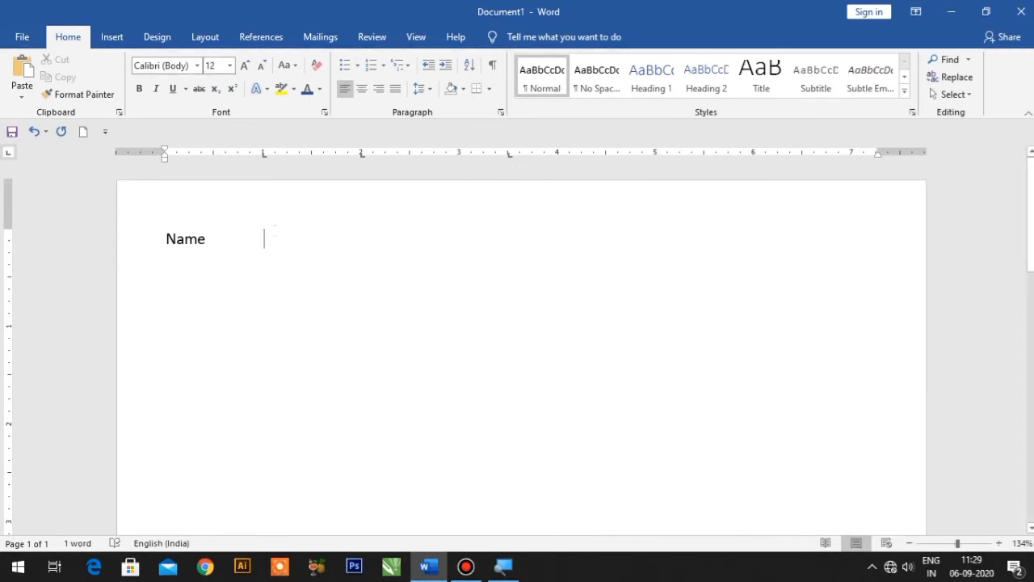
text(:)
key(Tab)
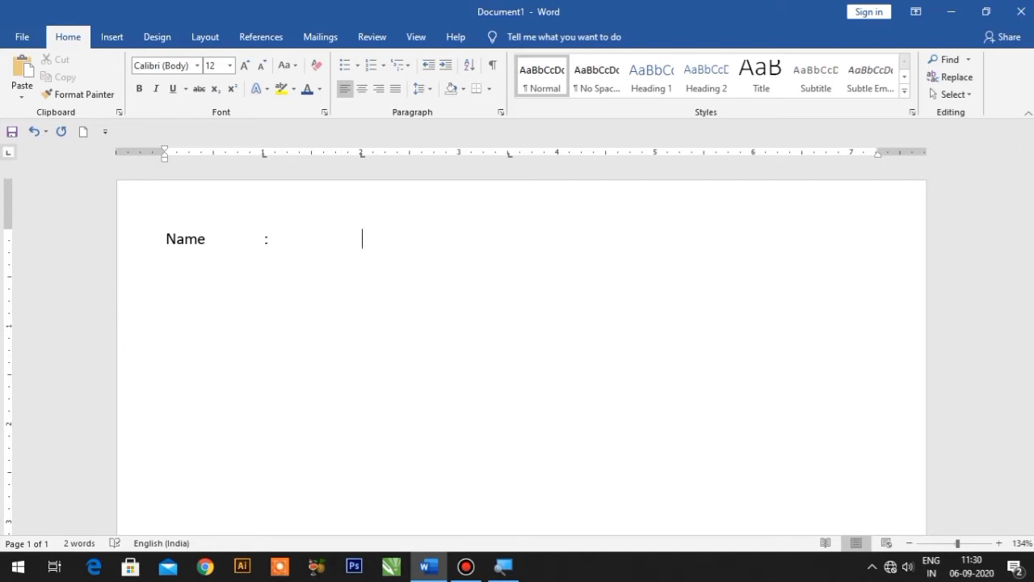
text(An)
text(kush)
key(Tab)
- Add 'Last Name' at the 3.5" stop, then select all and delete the trial line
text(la)
key(BackSpace)
key(BackSpace)
text(L)
text(ast na)
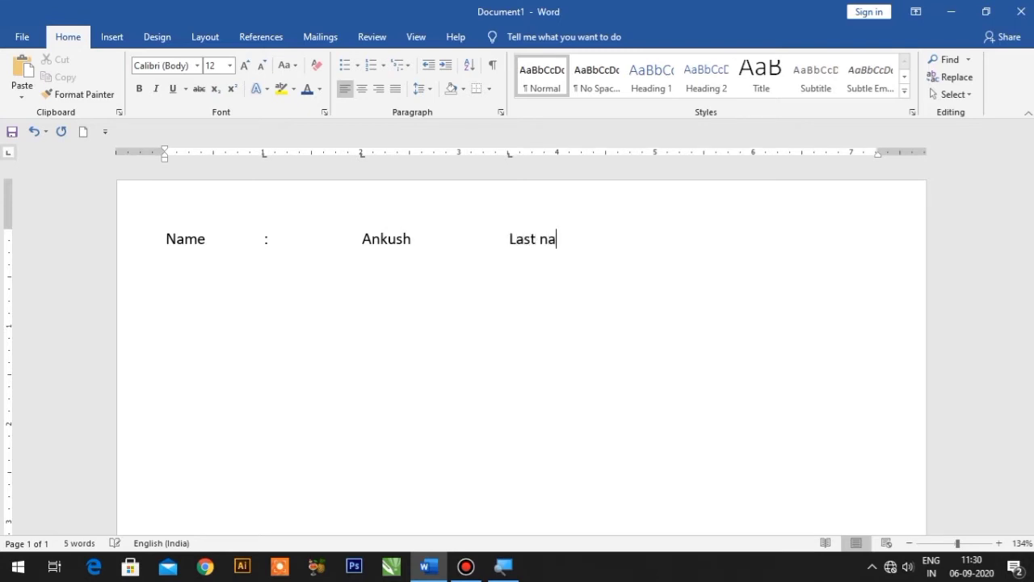
text(m)
key(BackSpace)
key(BackSpace)
key(BackSpace)
text(Na)
text(me)
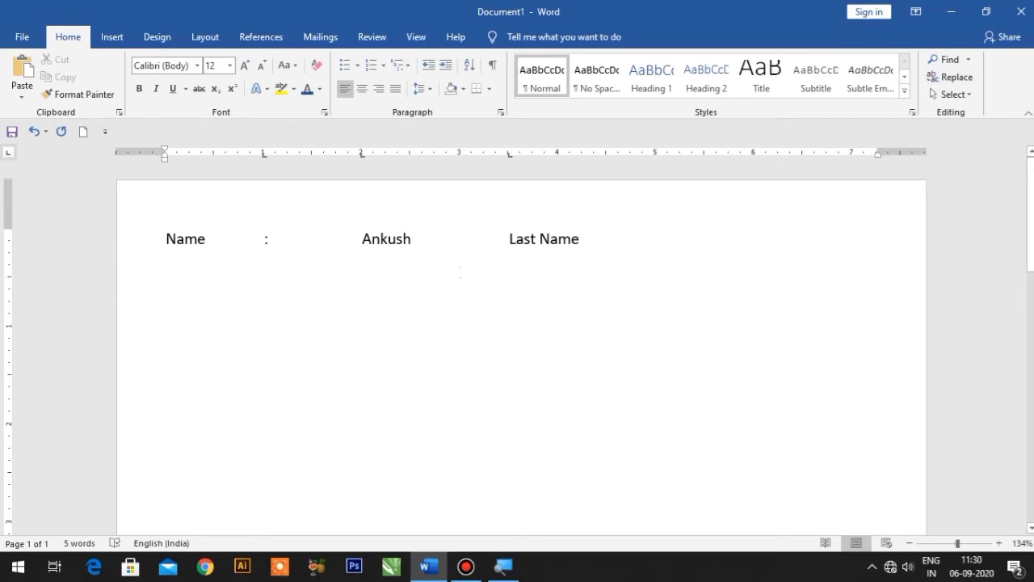
key(ctrl+a)
key(Delete)
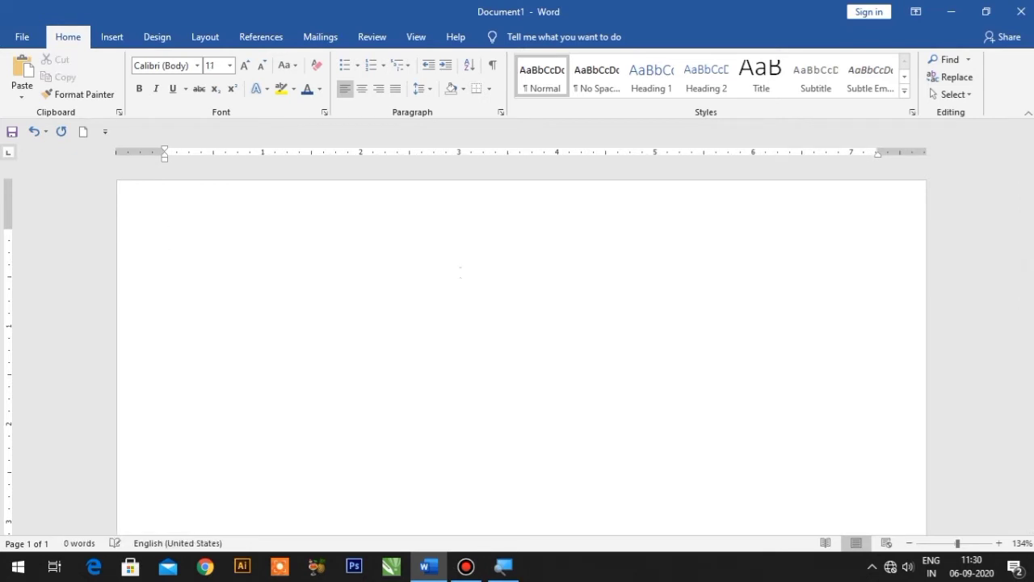
- In the Tabs dialog, set left tab stops at 1" and 2"
key(alt+o)
key(t)
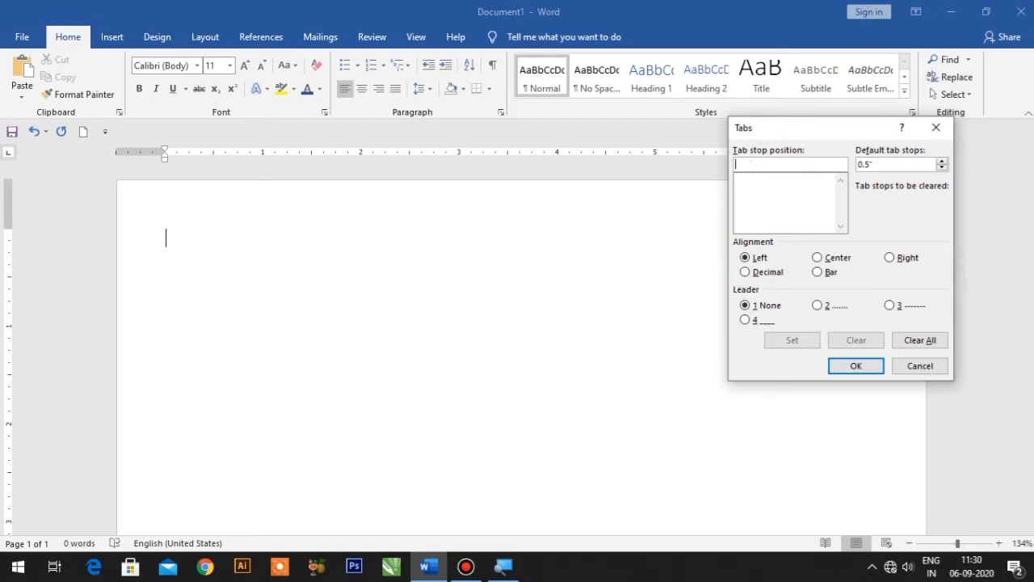
text(1)
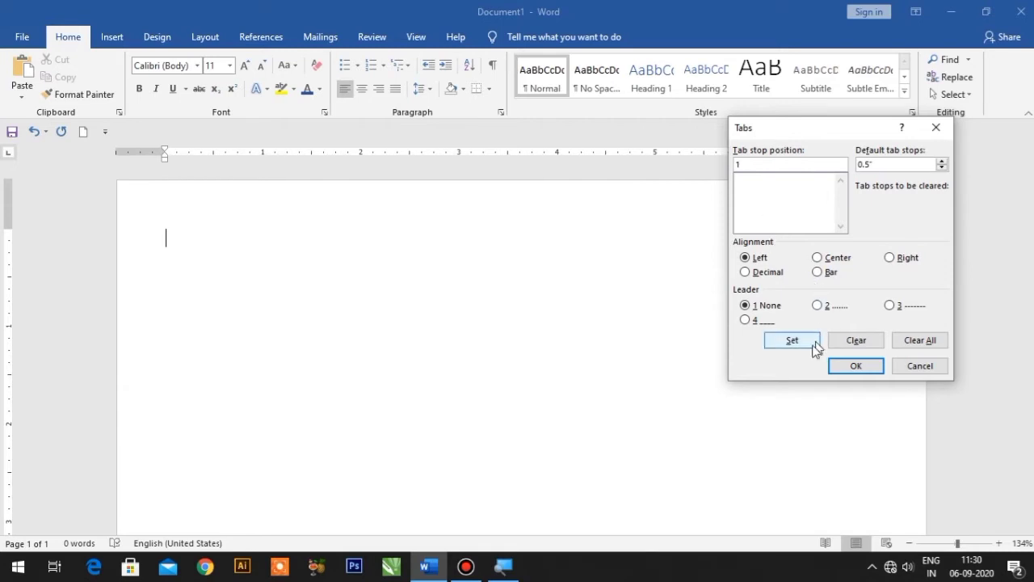
click(781, 347)
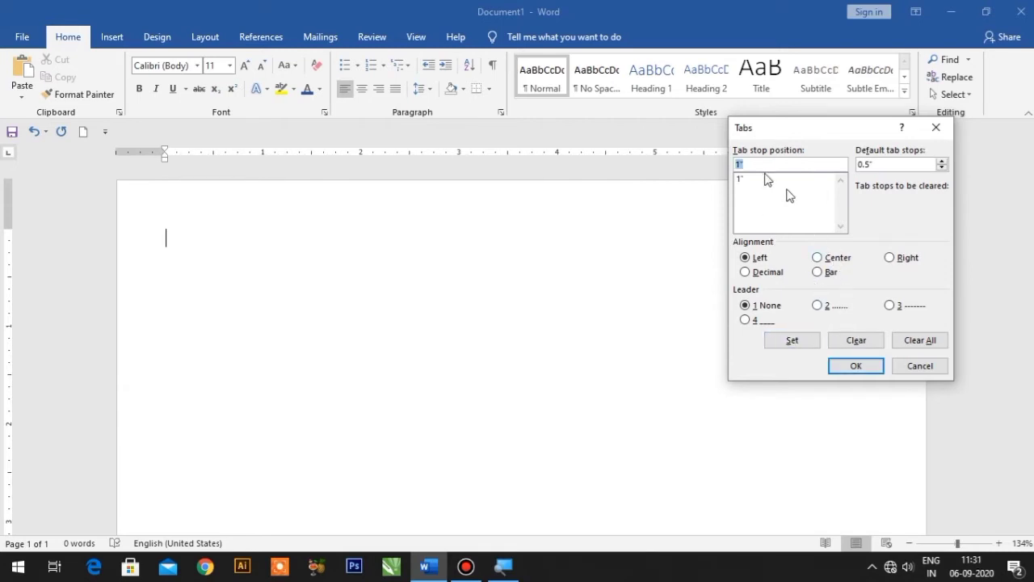
text(2)
click(815, 341)
- Add a bar tab at 3" and a decimal tab at 4", then apply
text(3)
click(819, 273)
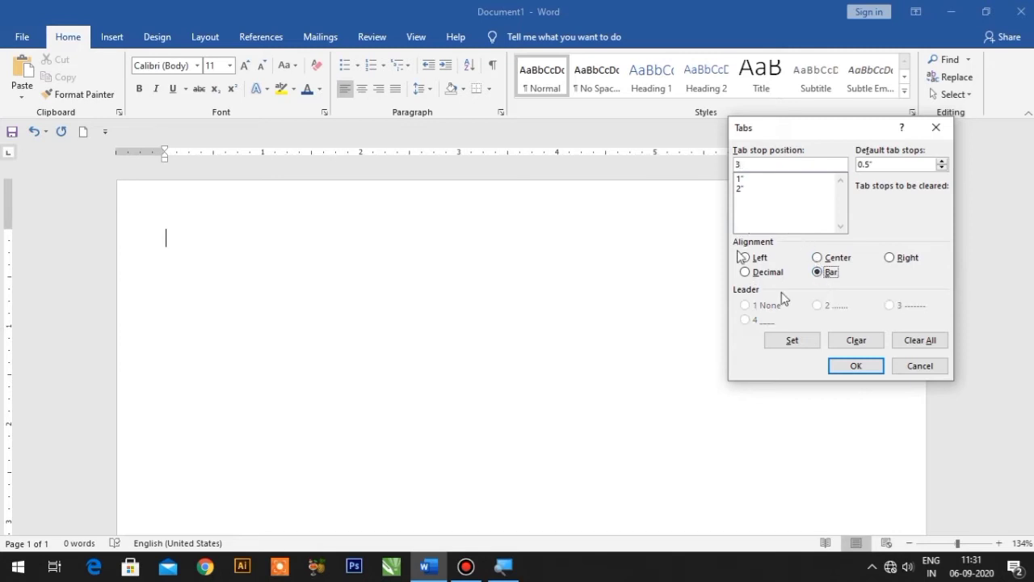
click(780, 341)
text(4)
click(765, 273)
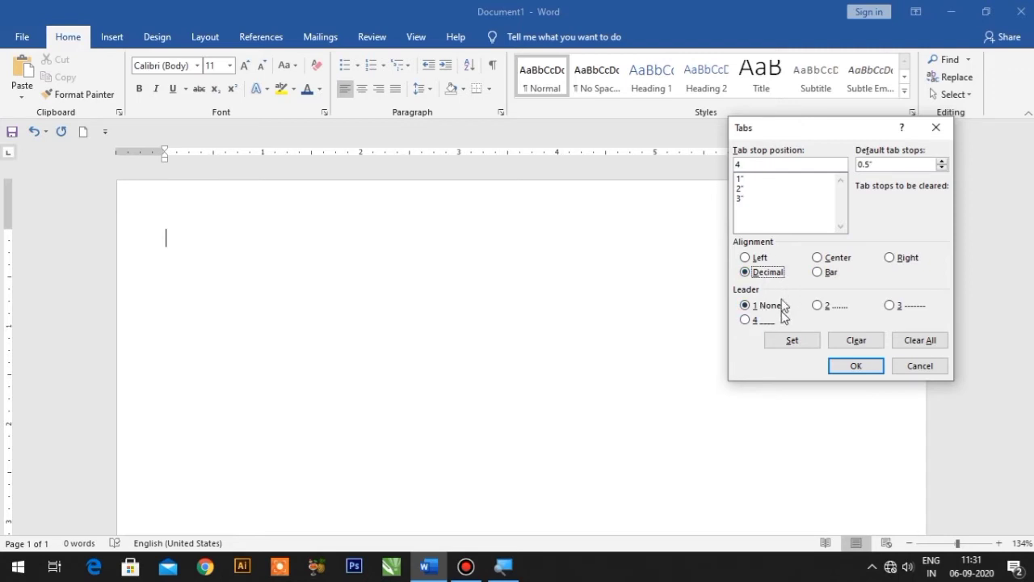
click(793, 344)
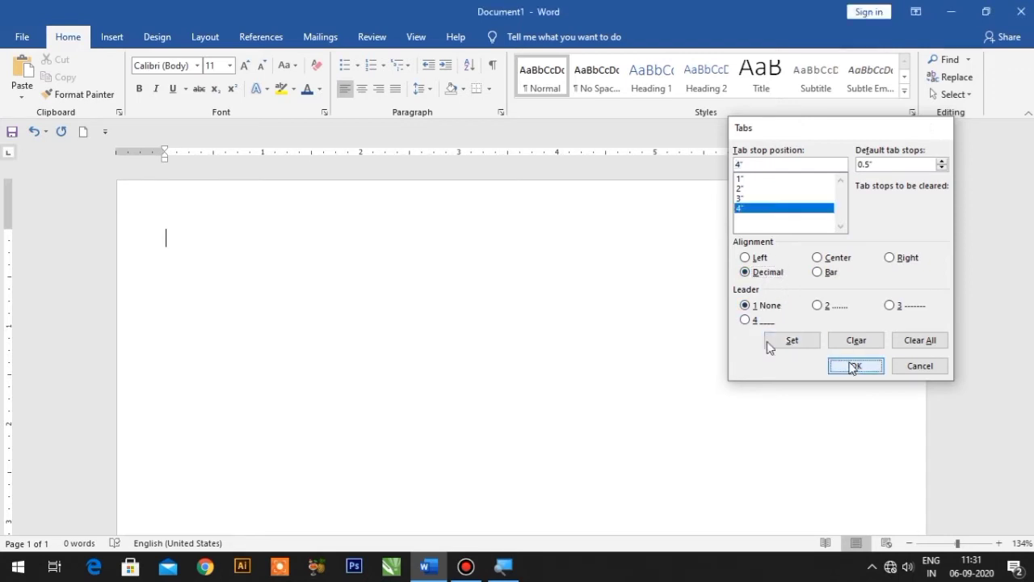
click(856, 366)
key(Tab)
key(Tab)
key(Tab)
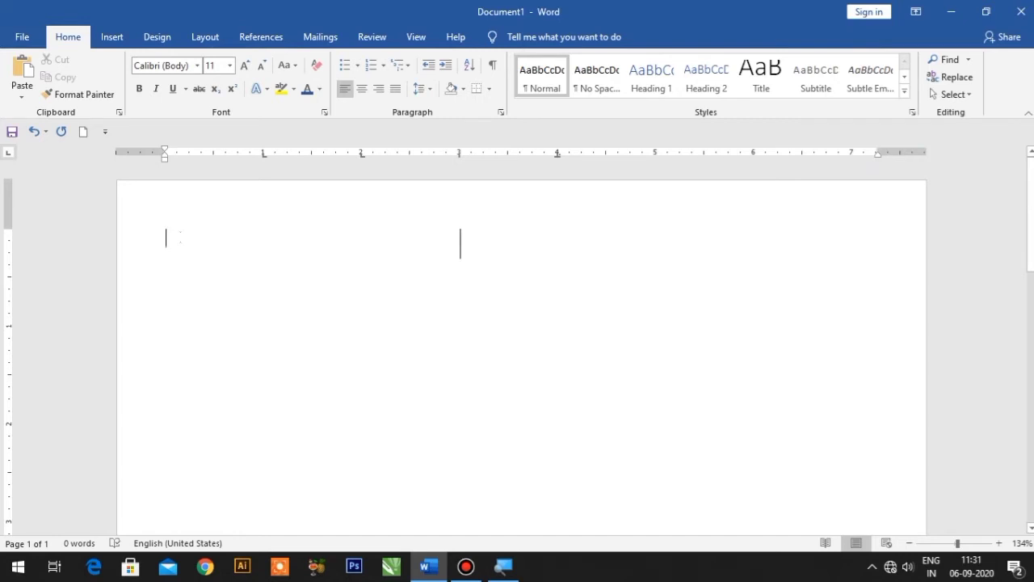
- Type the tab-aligned heading row 'Sl No.', 'Qty.', 'Rate', '40,000'
text(S)
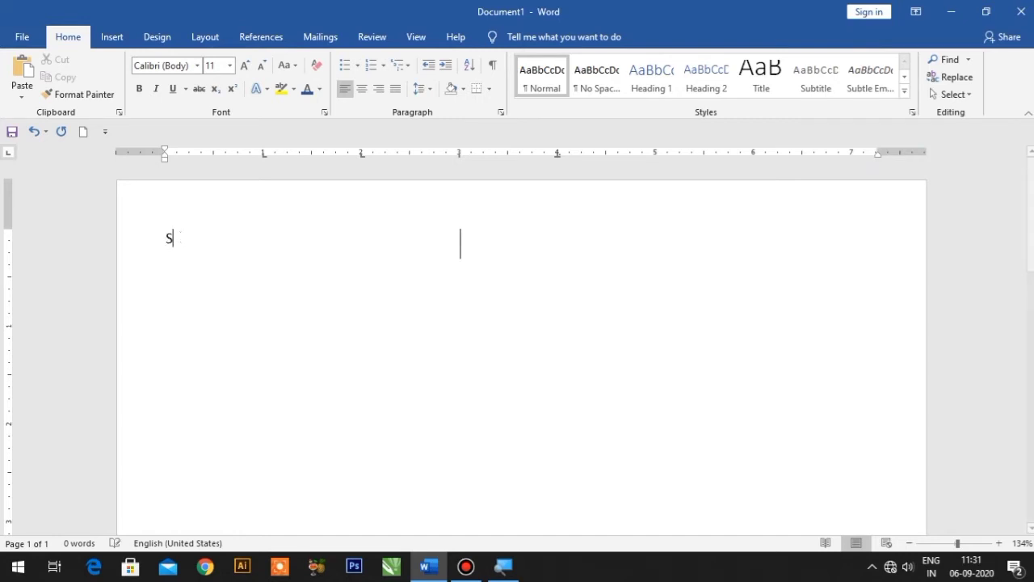
text(l No.)
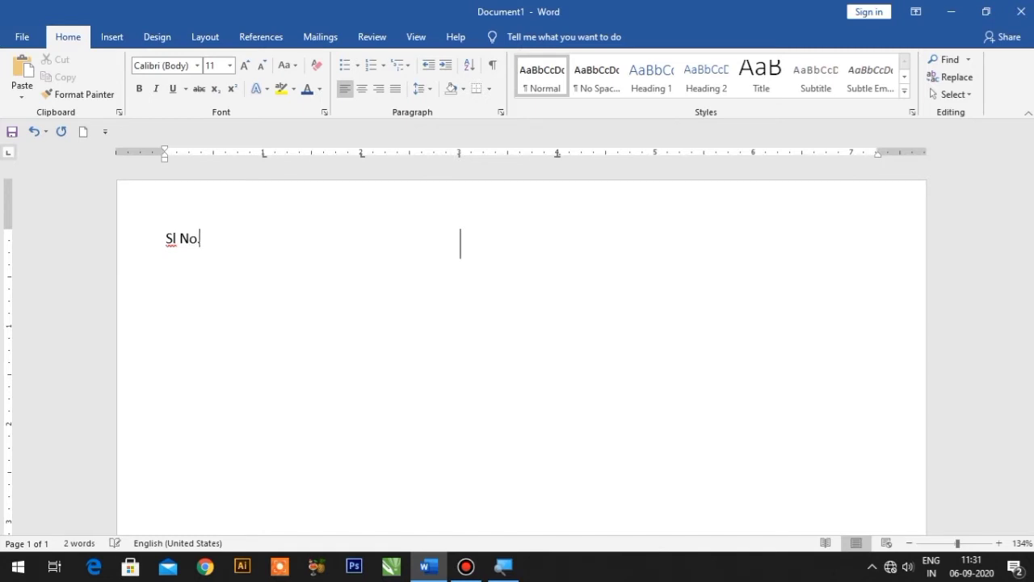
key(Tab)
text(Q)
text(ty)
text(.)
key(Tab)
key(Tab)
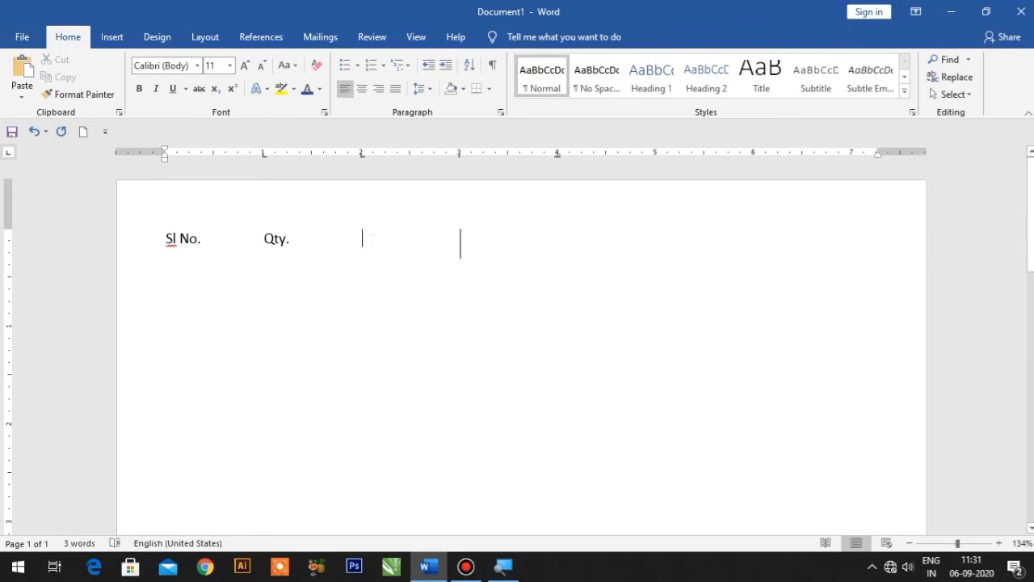
text(Rate)
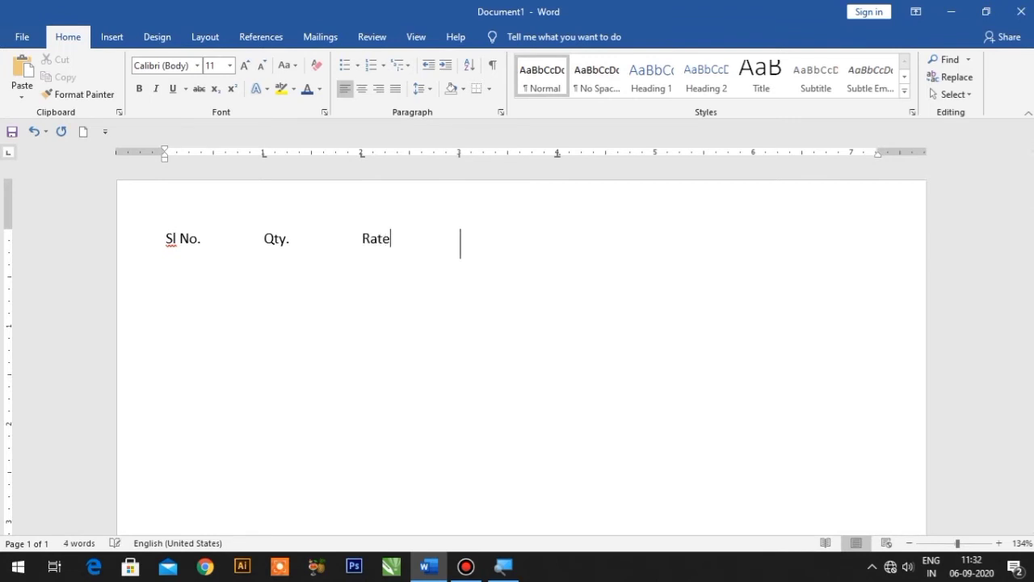
key(Tab)
key(Tab)
key(Tab)
text(4)
text(0,)
text(000)
- Add a second row 1, 2, 20,000, 50,000, then select all and delete the sample text
key(Return)
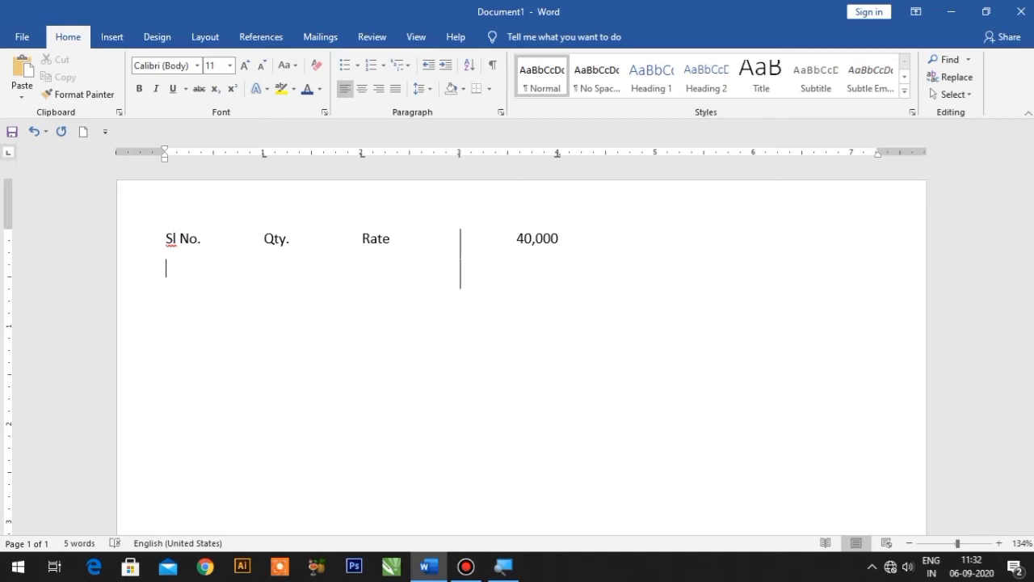
text(1)
key(Tab)
text(2)
key(Tab)
text(2)
text(0,)
text(000)
key(Tab)
text(5)
text(0,)
text(000)
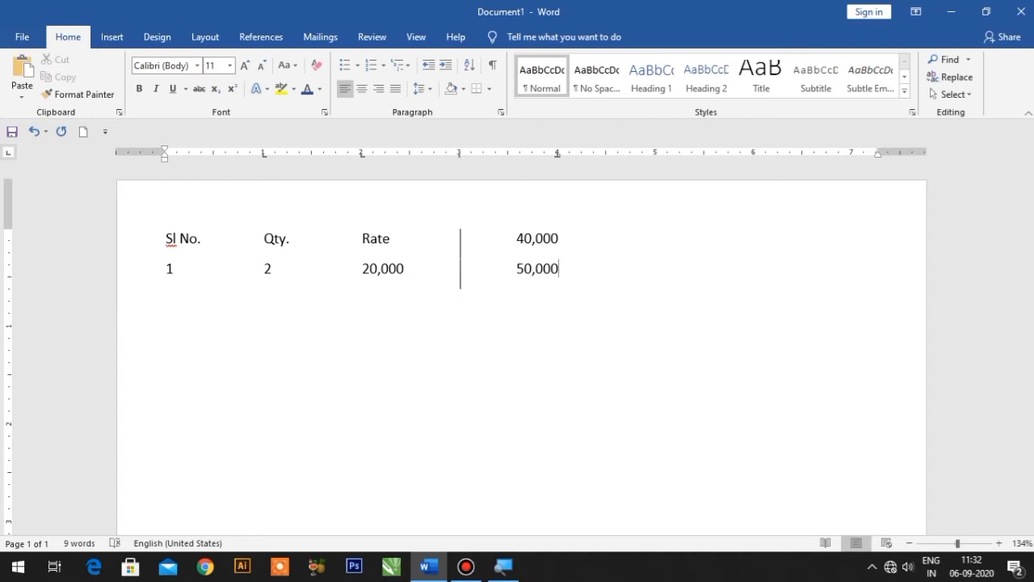
key(ctrl+a)
key(Delete)
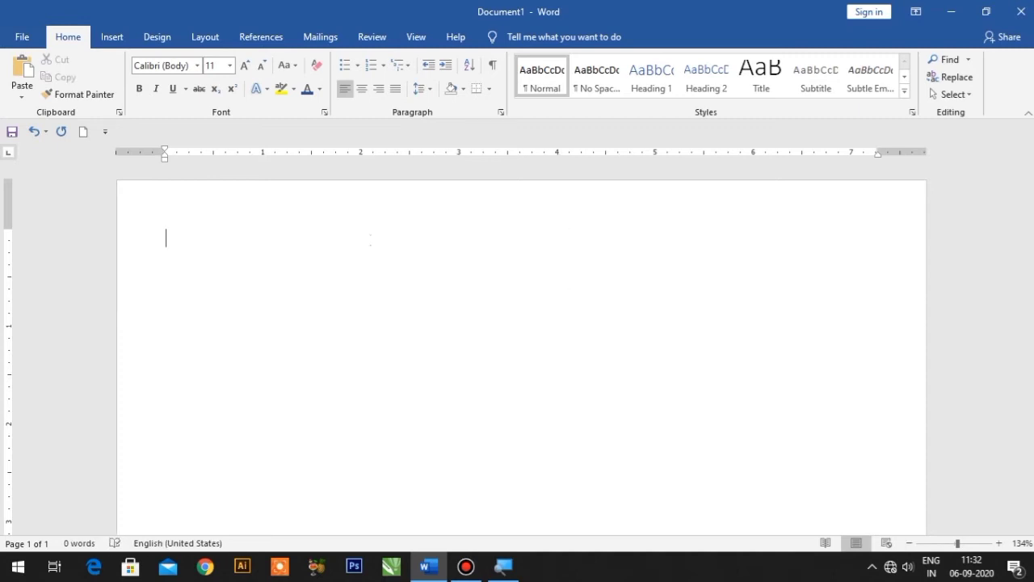
- Add a plain 1.5" tab stop and a 2" tab stop with dotted leader (option 2)
key(alt+o)
key(t)
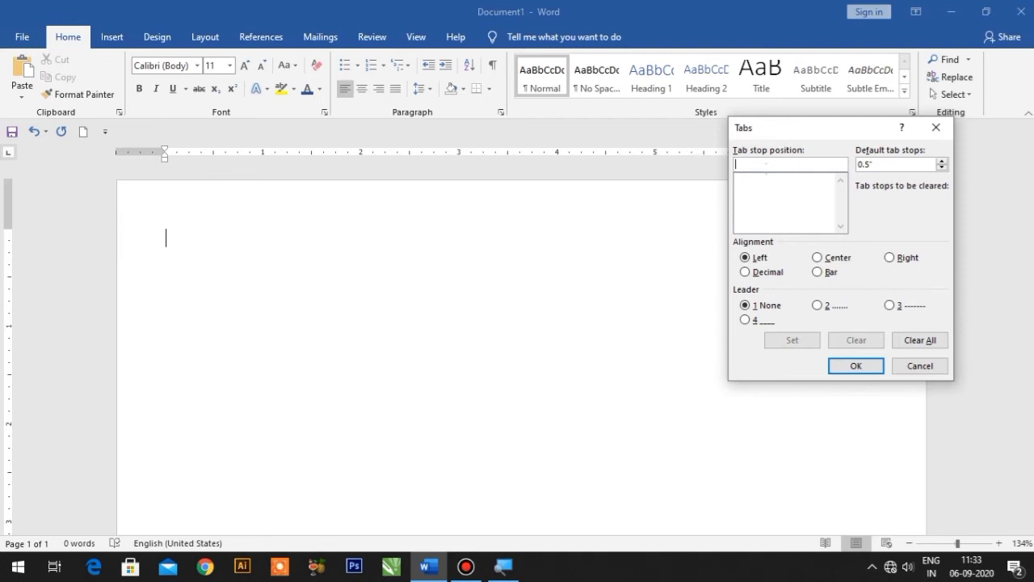
text(1)
text(.5)
click(796, 340)
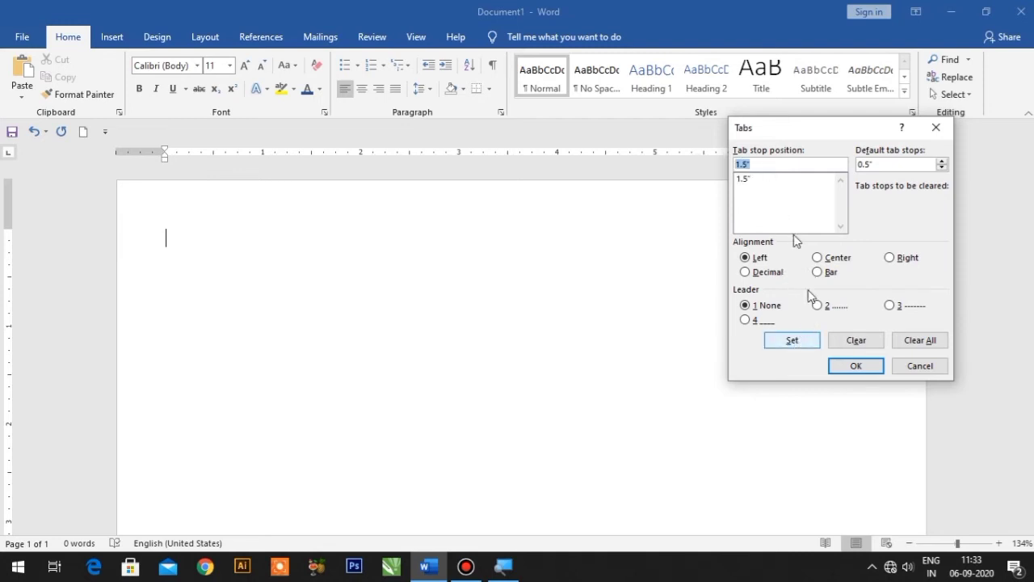
click(742, 165)
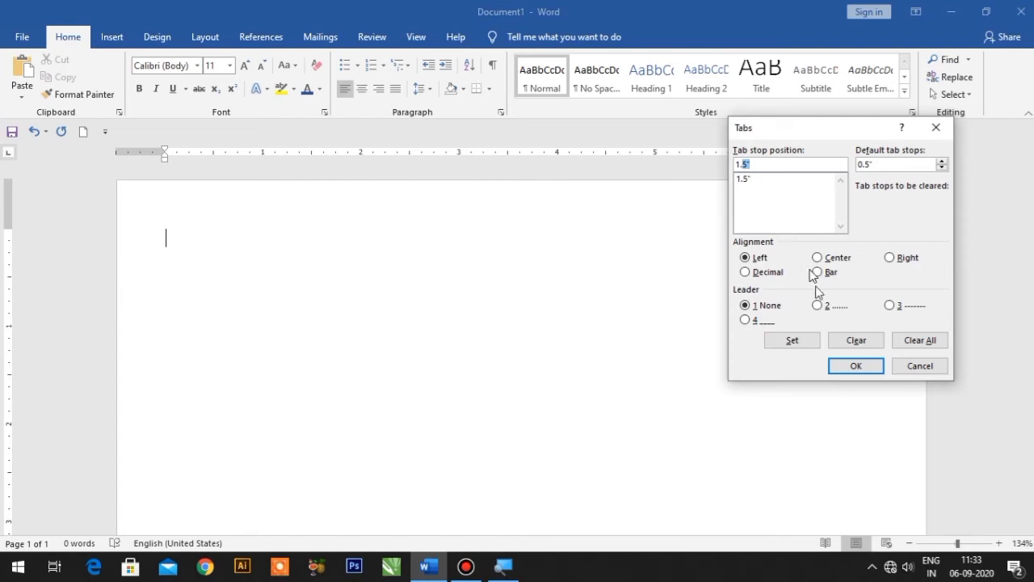
click(817, 307)
drag(754, 164, 731, 168)
drag(769, 164, 735, 165)
text(2)
click(821, 310)
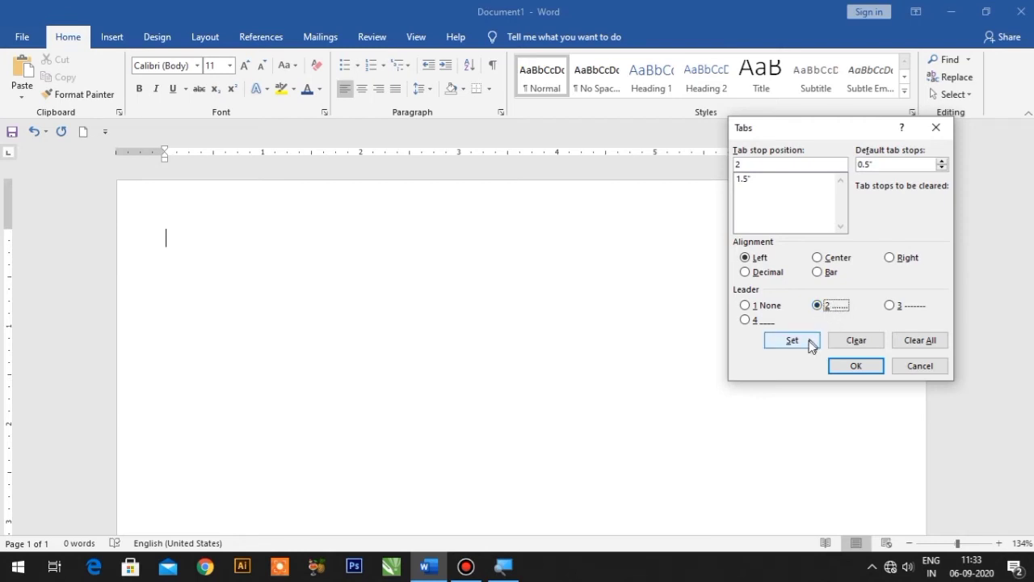
click(812, 346)
click(845, 370)
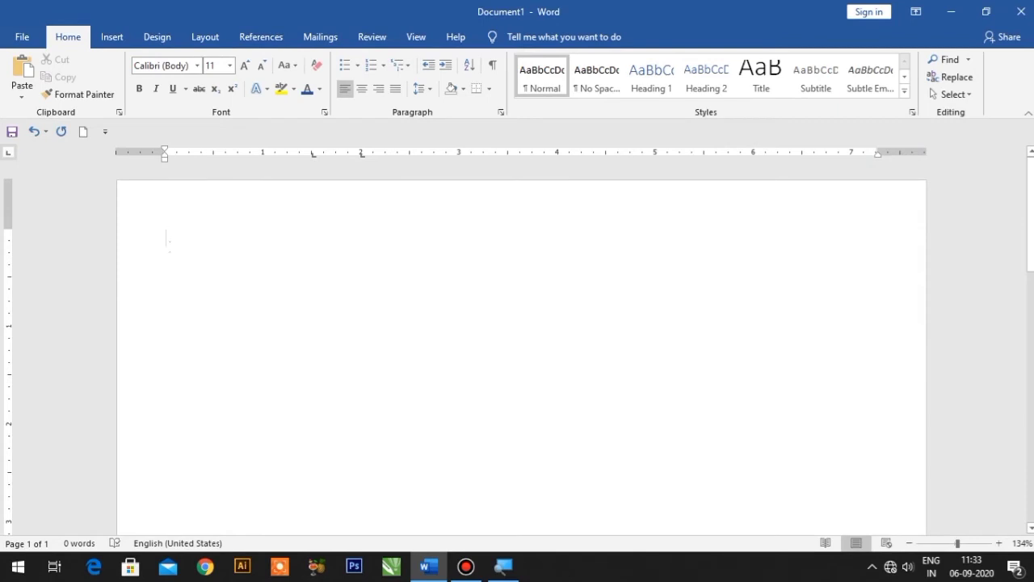
- Type 'Student Name', tab to the next stop, and add a colon with a row of dots
text(S)
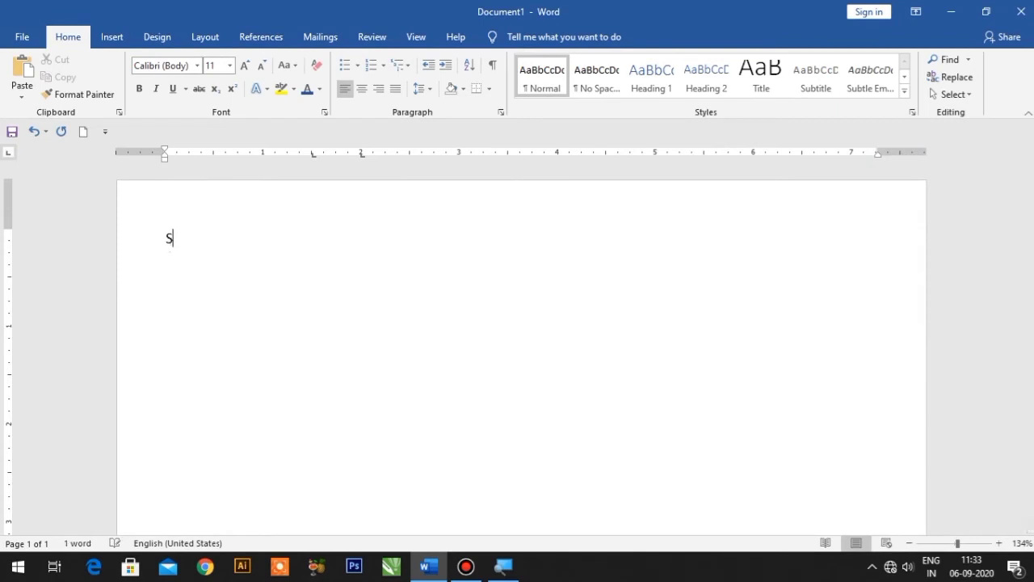
text(tudentn)
text( N)
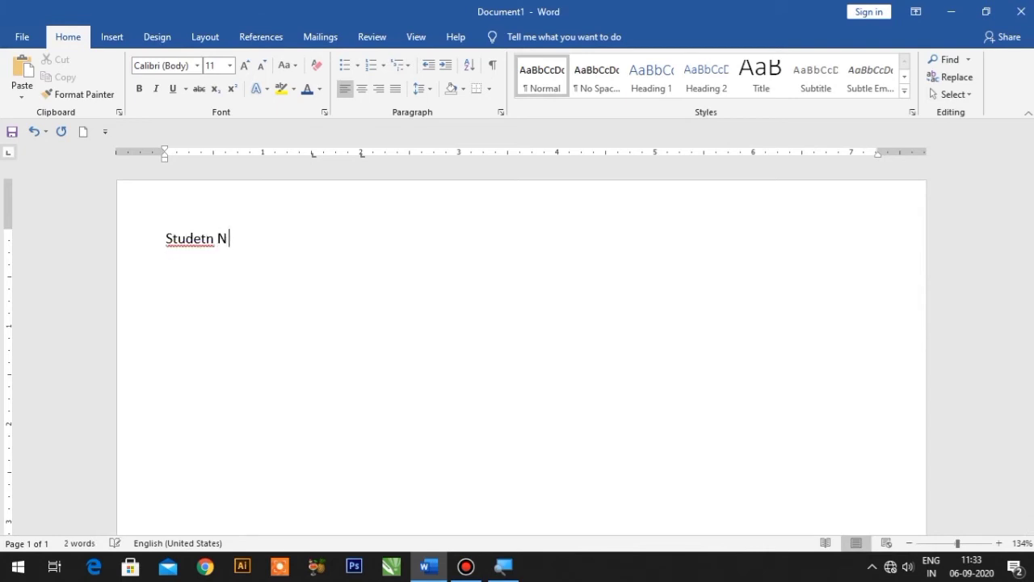
key(BackSpace)
key(BackSpace)
key(BackSpace)
key(BackSpace)
text(ent Na)
text(me)
key(Tab)
text(:)
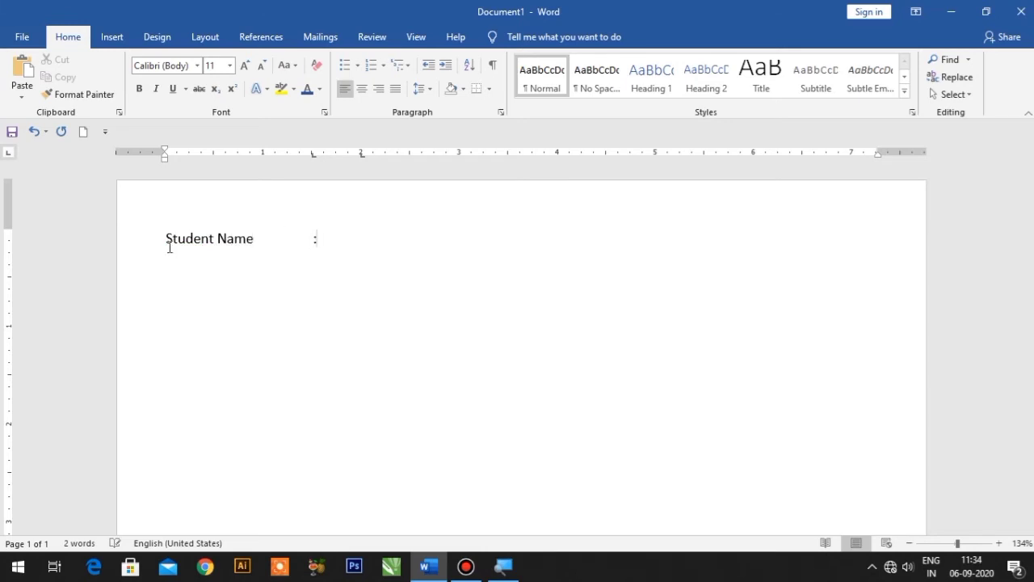
text(...........)
key(BackSpace)
key(BackSpace)
key(BackSpace)
text(...........)
- Clear the 1.5" tab stop so the dot leader runs from 'Student Name' to 2"
double_click(314, 156)
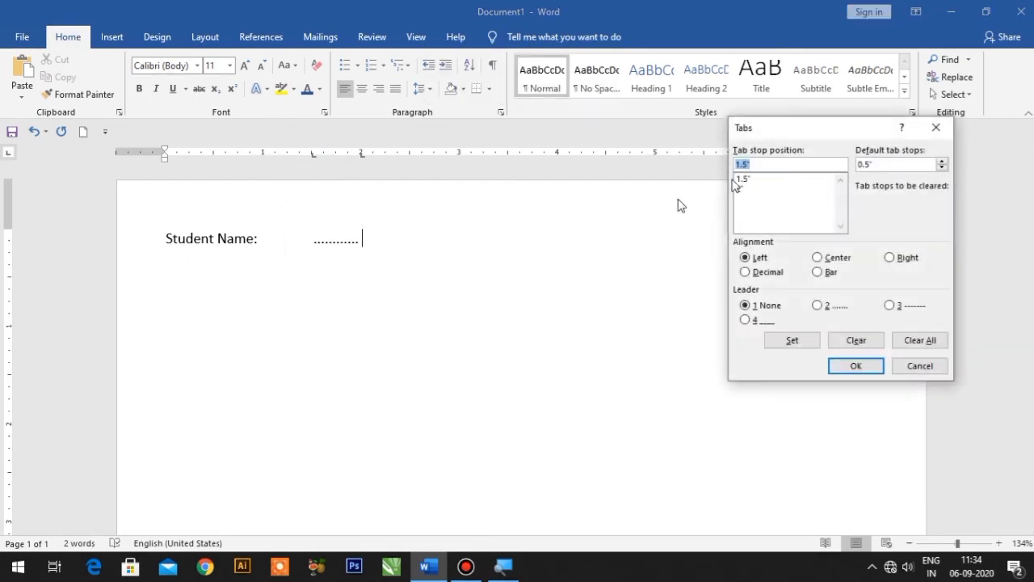
click(744, 179)
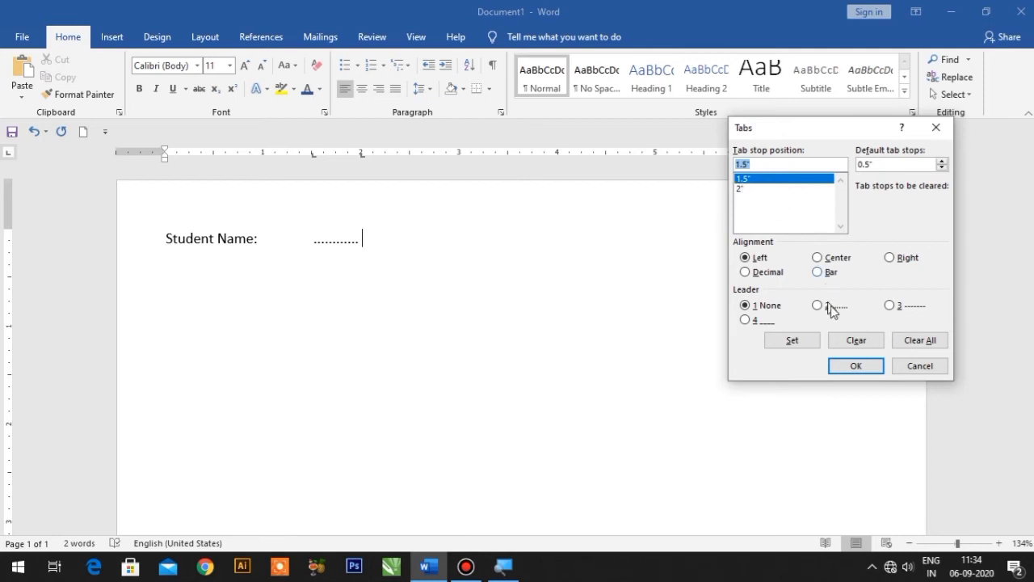
click(859, 342)
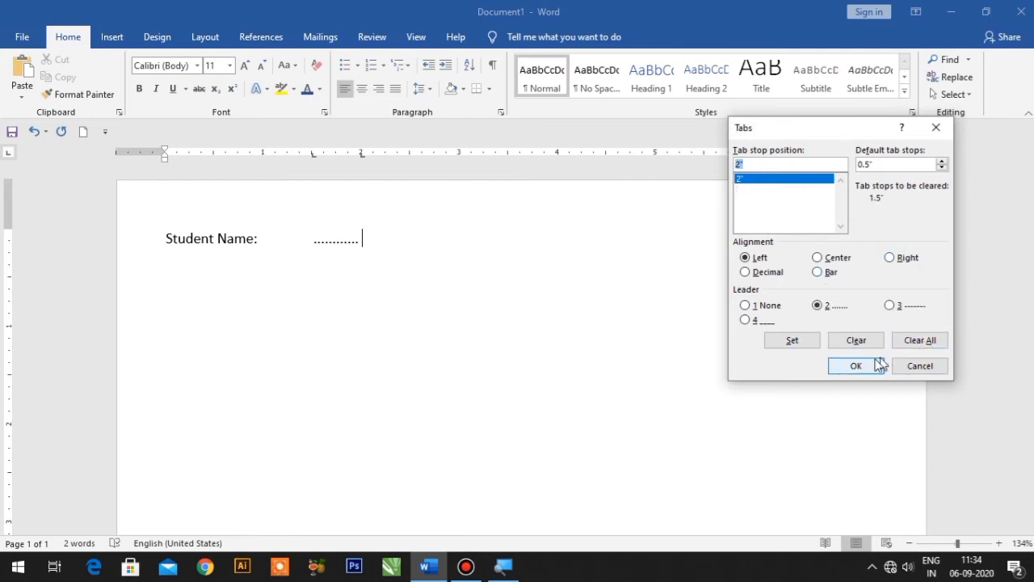
click(875, 366)
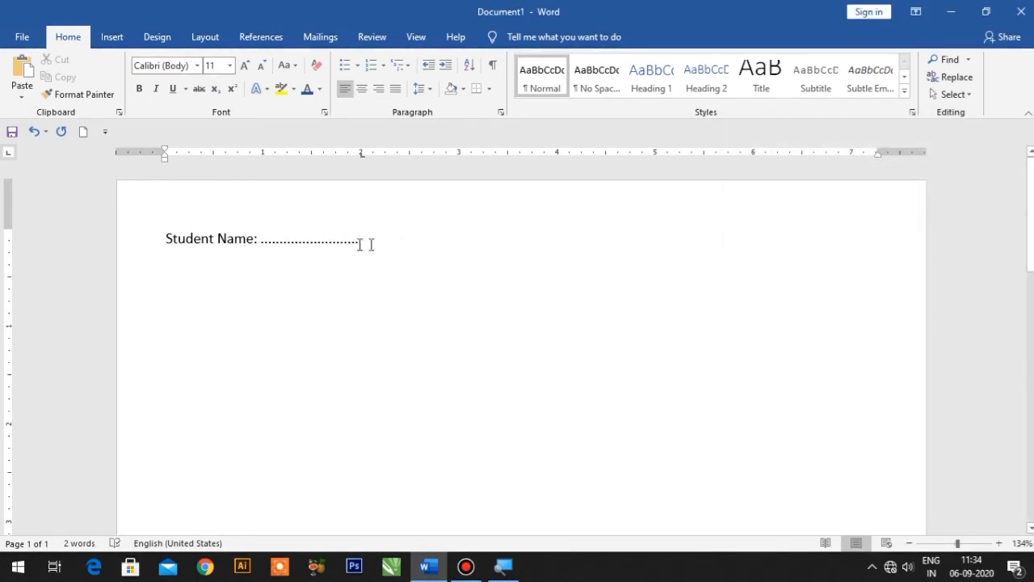
key(Tab)
click(258, 238)
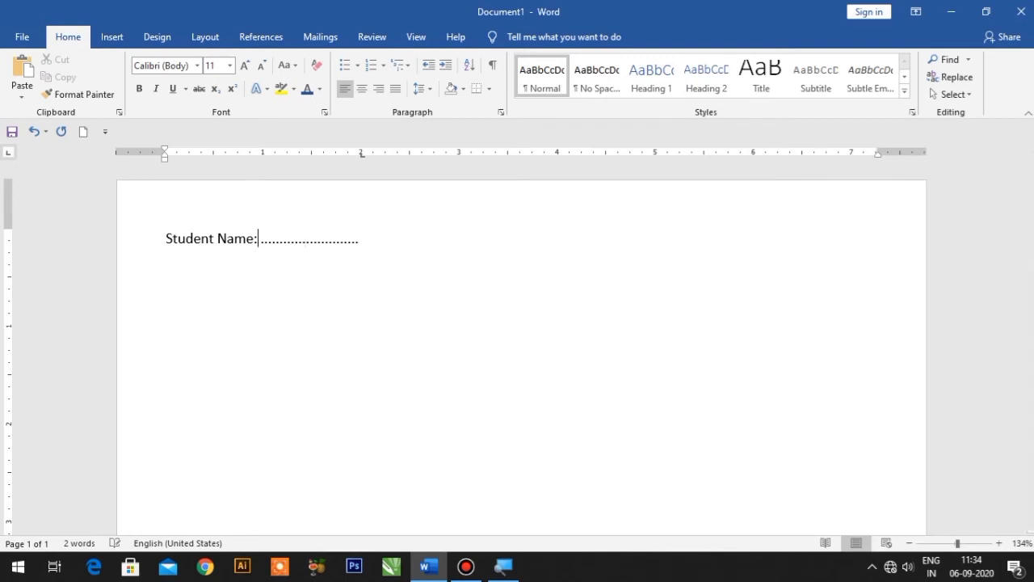
key(ctrl+a)
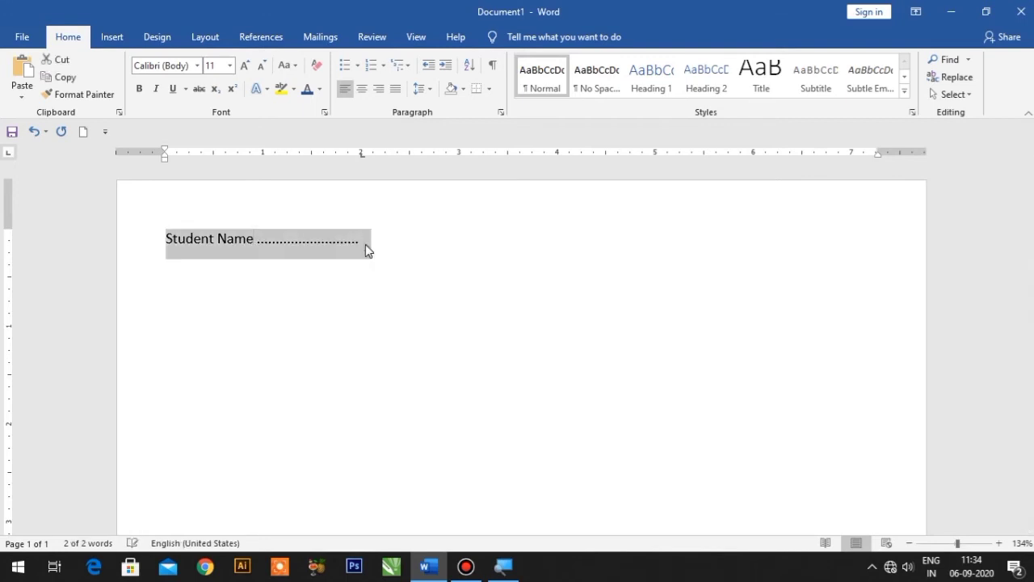
- Delete the Student Name line and set a dot-leader tab stop at 7"
key(BackSpace)
key(alt+o)
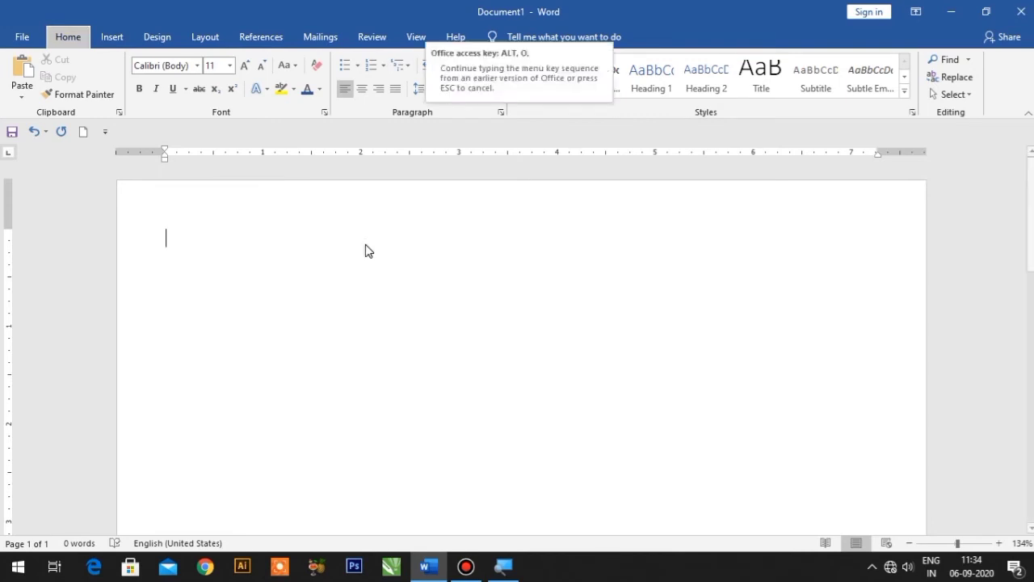
key(t)
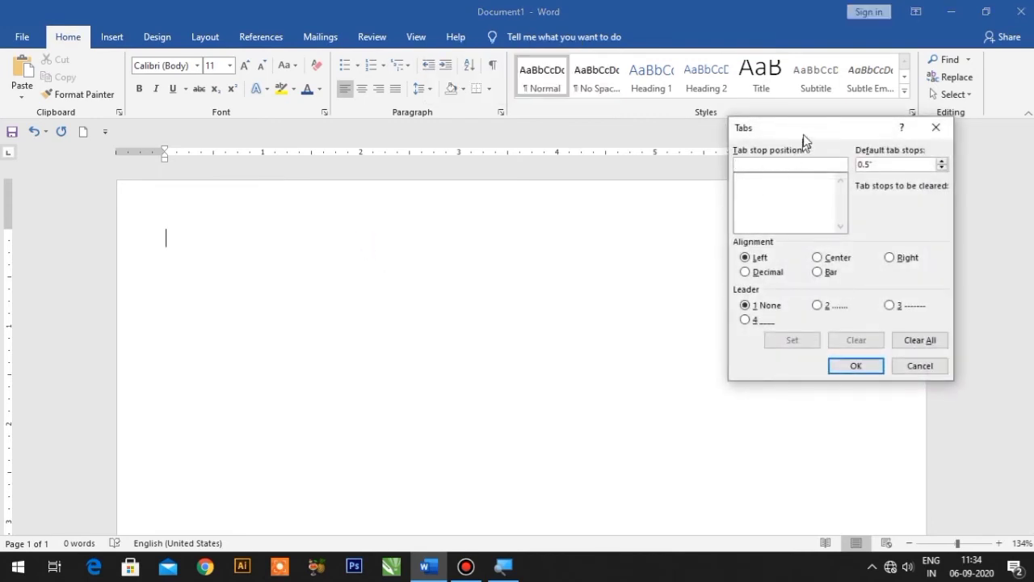
drag(805, 141, 697, 262)
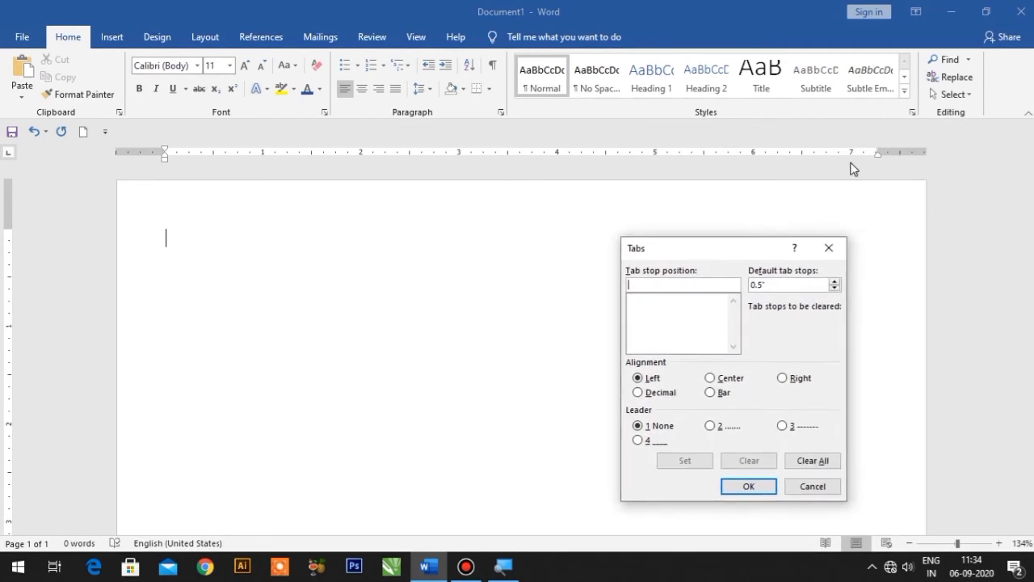
text(7)
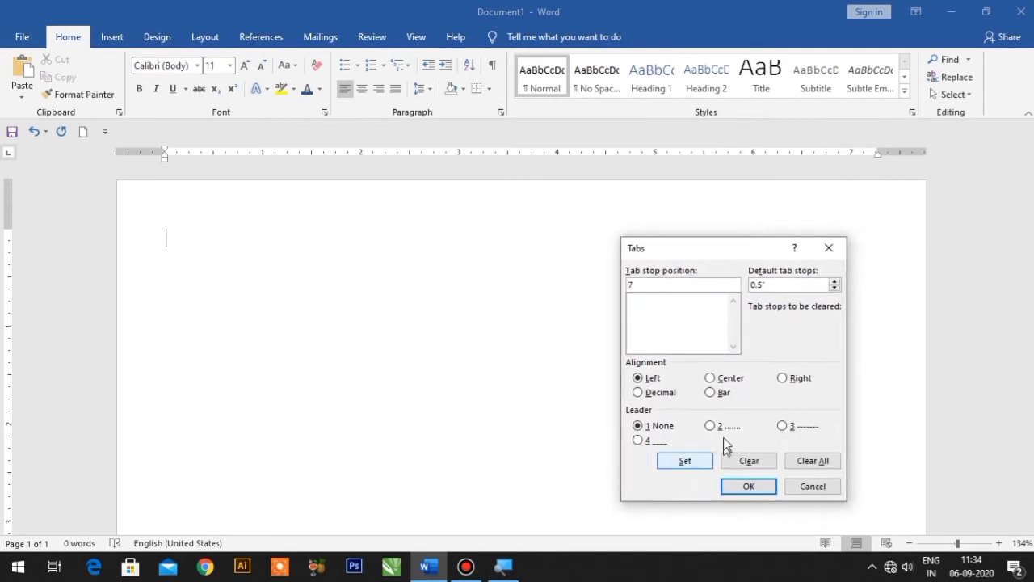
click(710, 425)
click(687, 461)
click(741, 489)
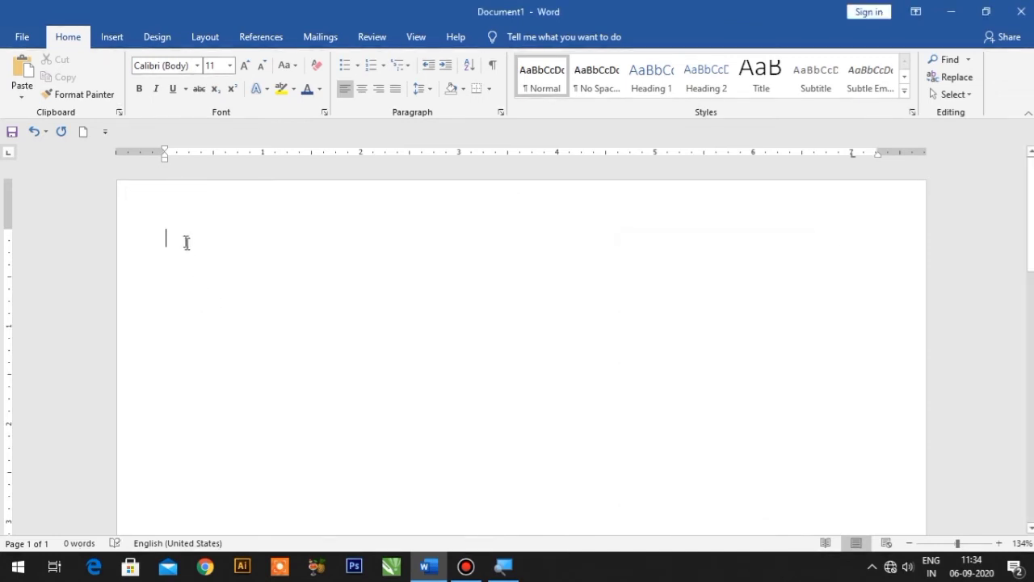
- Type 'Student Name', 'Father's Name' and 'Mother's Name' lines, each with dots to 7"
text(Stud)
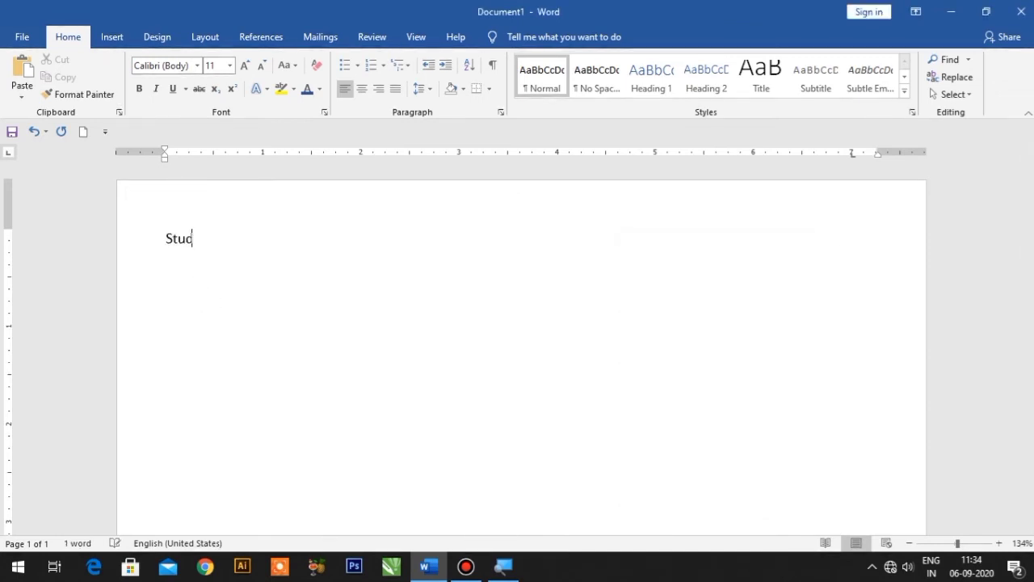
text(ent Name)
key(Tab)
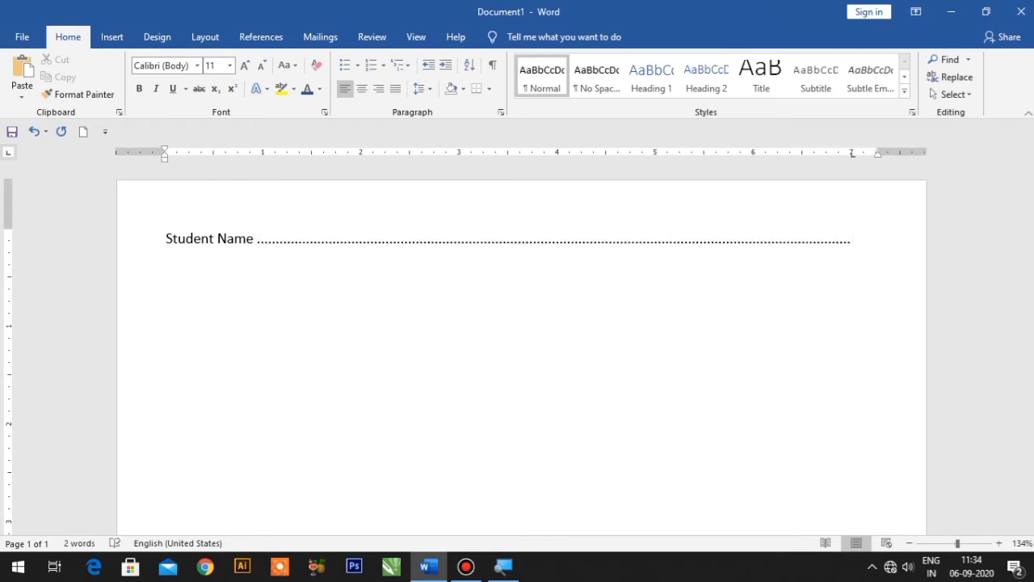
key(Return)
text(Fath)
text(er's Name)
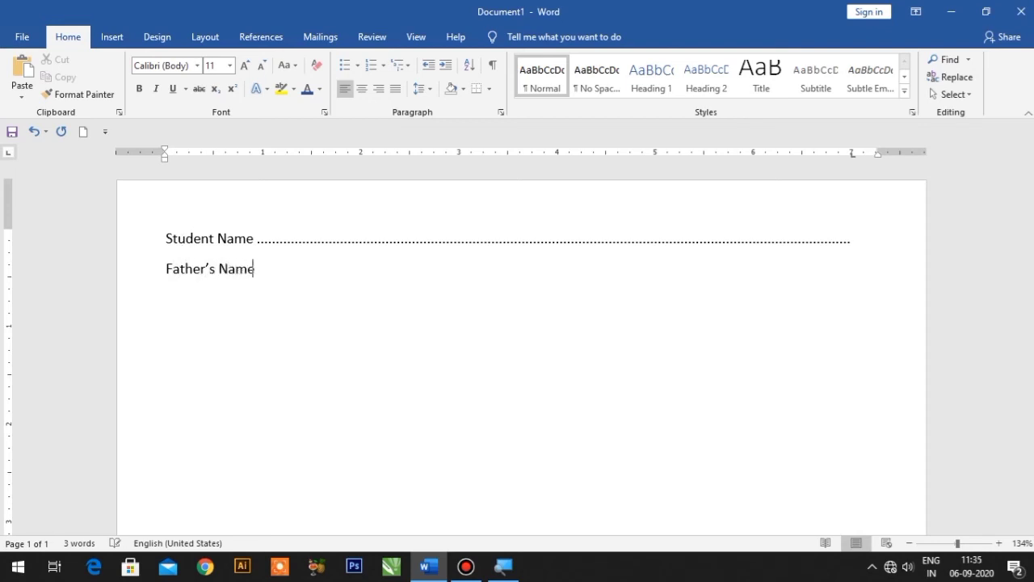
key(Tab)
key(Return)
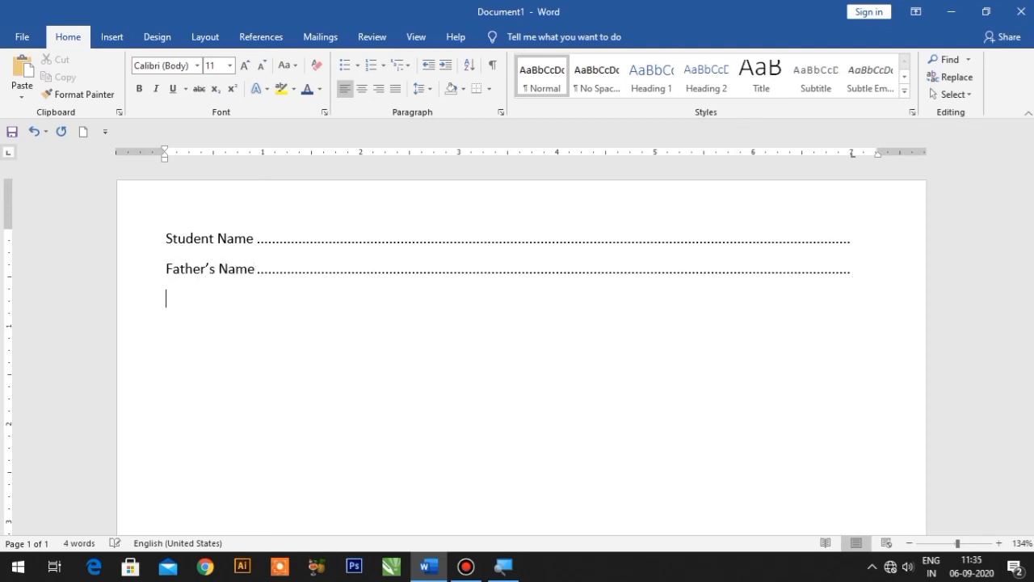
text(Mot)
text(he)
text( Na)
key(BackSpace)
key(BackSpace)
key(BackSpace)
key(BackSpace)
key(BackSpace)
text('sName)
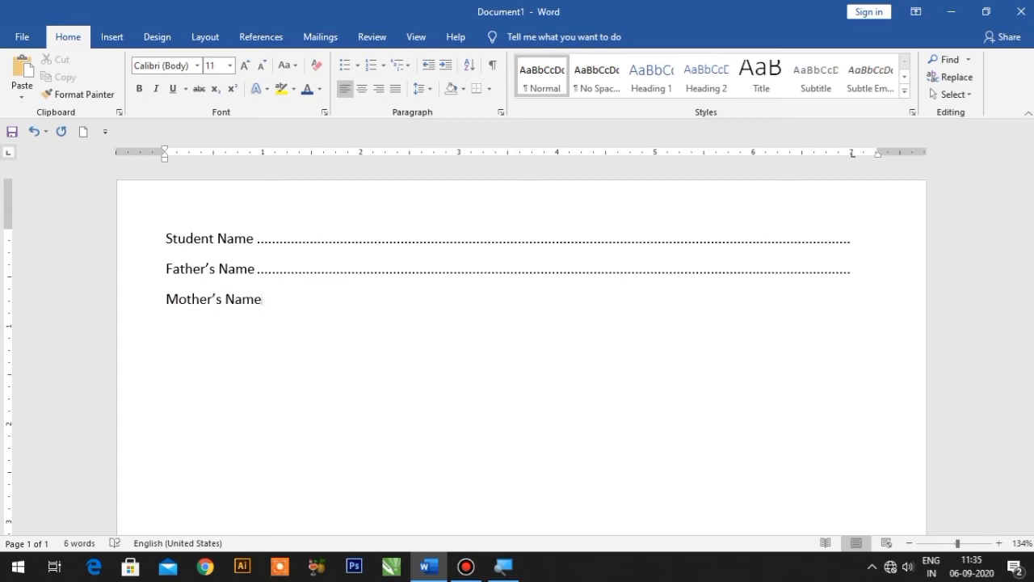
key(Tab)
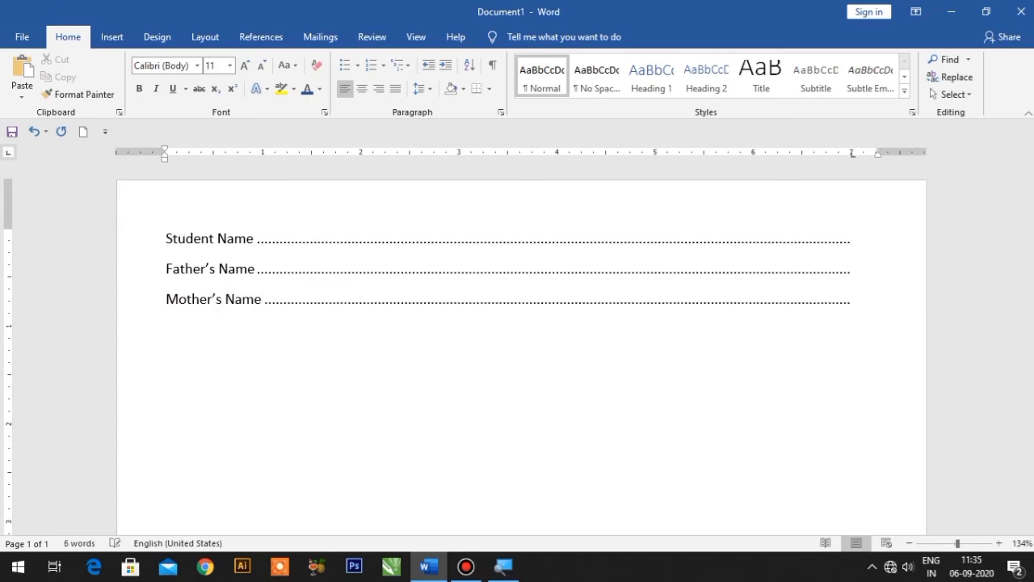
- Add a dotted 'Address' line plus several blank dotted lines, then select all and delete the form
text(Ad)
text(dres)
text(s)
key(Tab)
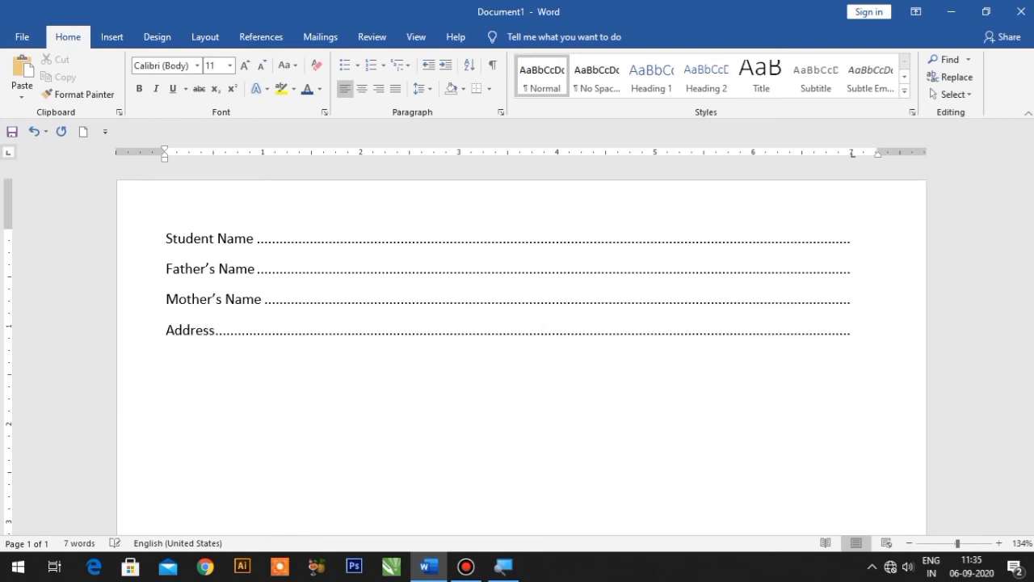
key(Tab)
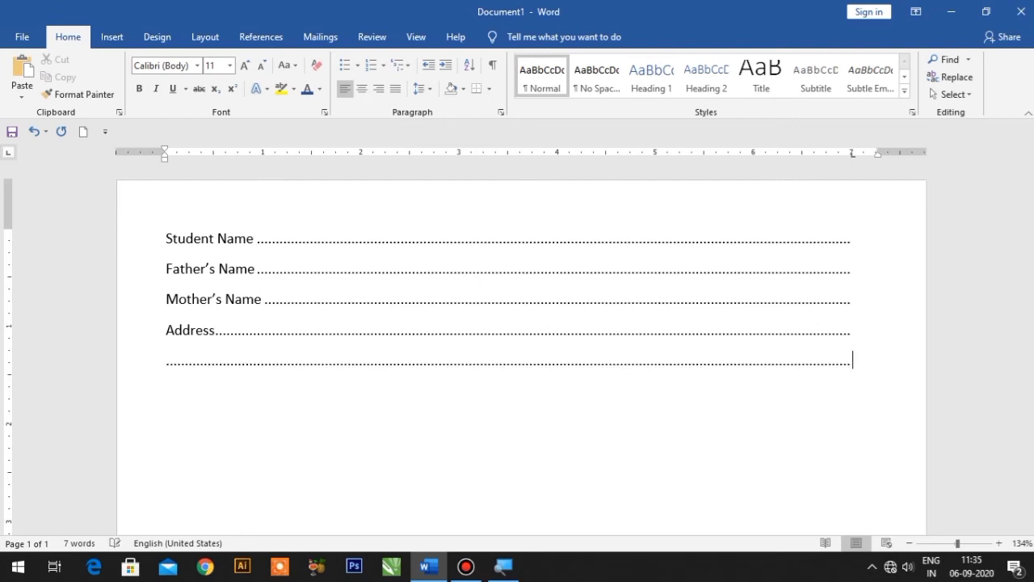
key(Return)
key(Tab)
key(Return)
key(Tab)
key(Return)
key(Tab)
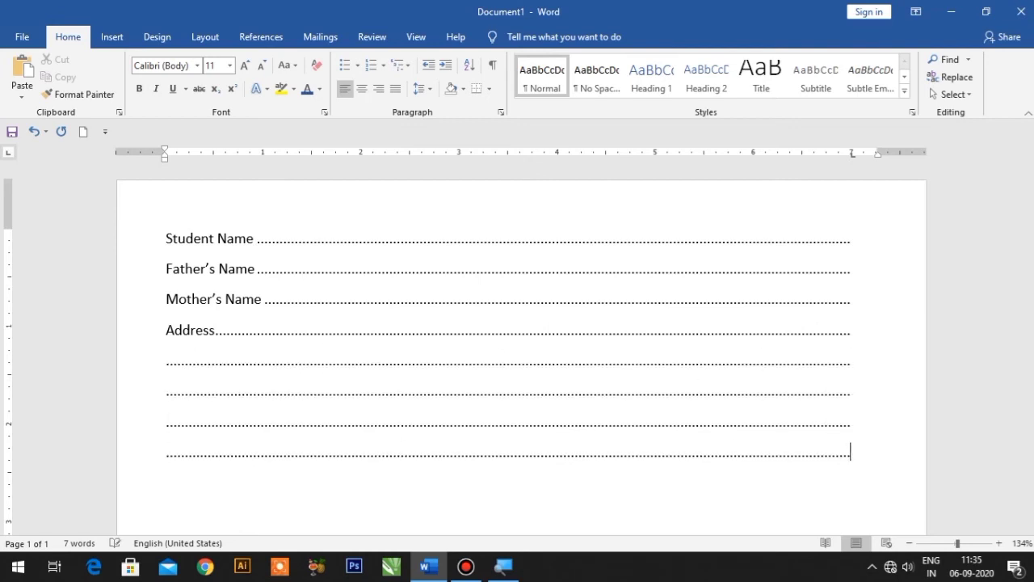
key(Return)
key(Tab)
key(Return)
key(Tab)
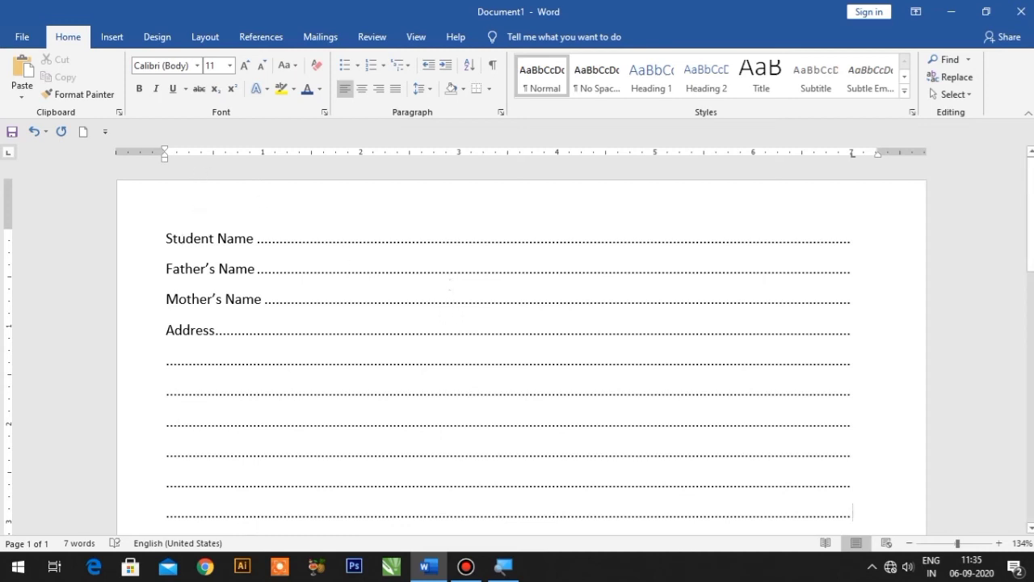
key(ctrl+a)
key(Delete)
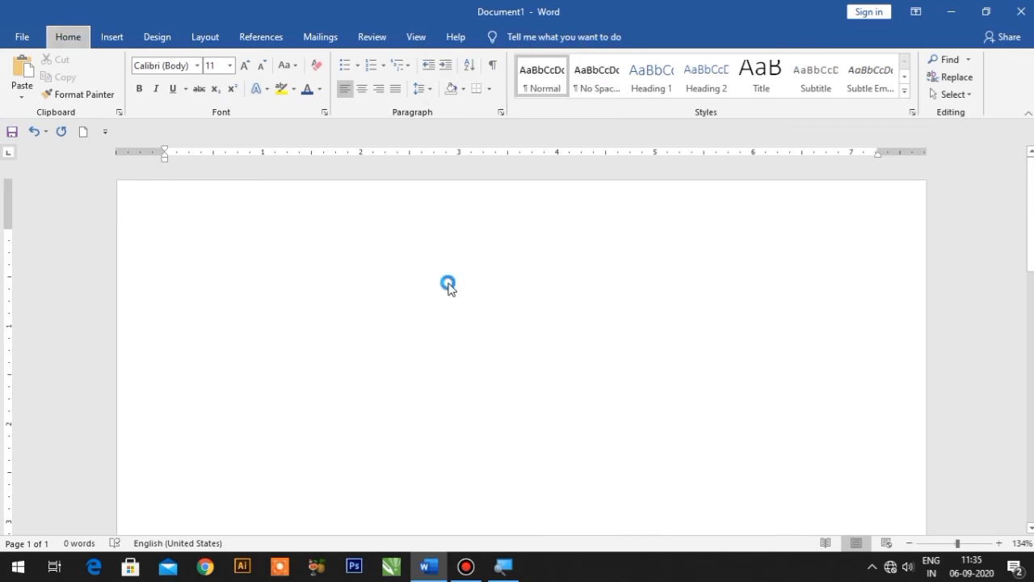
- In the Tabs dialog, add a plain tab stop at 1 inch
mouse_move(653, 254)
mouse_down()
mouse_move(769, 217)
mouse_move(787, 141)
mouse_up()
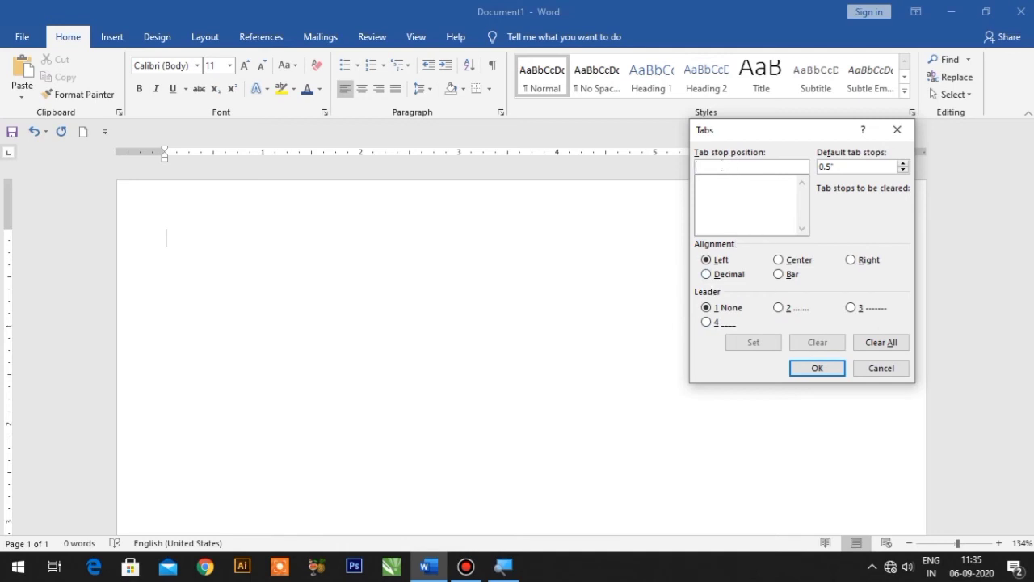
text(4)
key(BackSpace)
text(1)
click(760, 349)
- Add dotted-leader tab stops at 2" and 3", apply them, and type 'Name'
text(2)
click(780, 307)
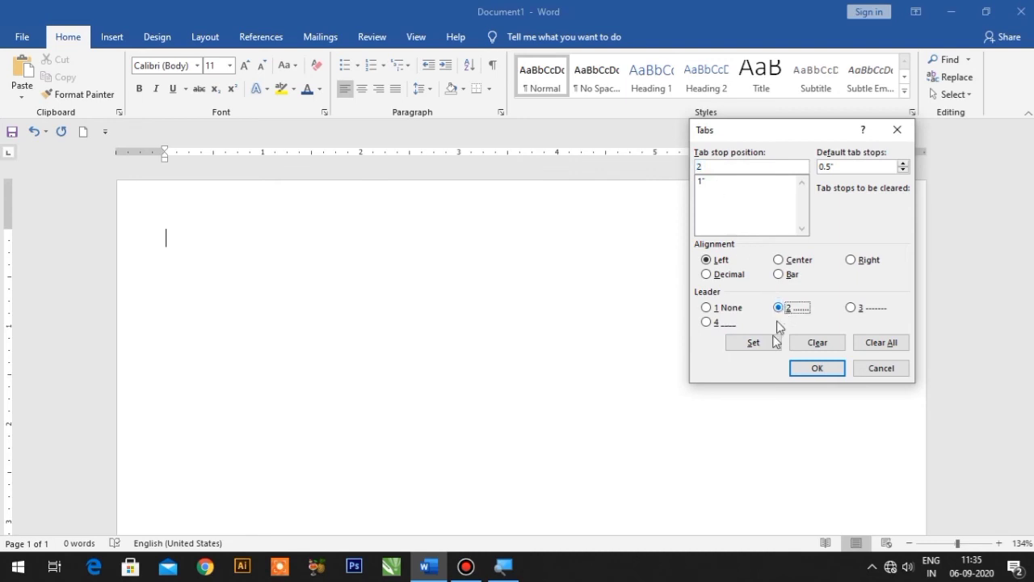
click(767, 340)
text(3)
click(779, 308)
click(774, 343)
click(802, 365)
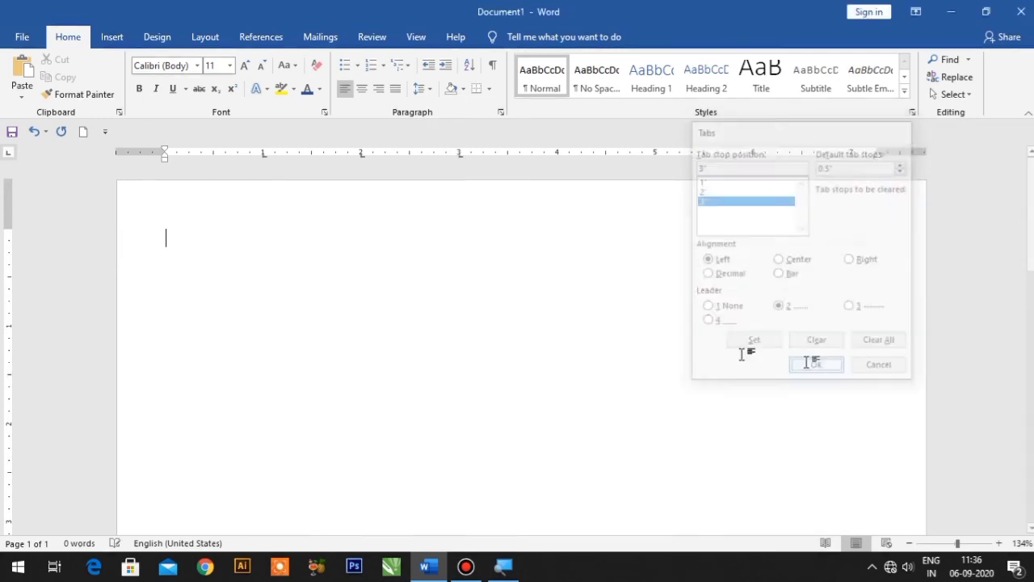
text(Name)
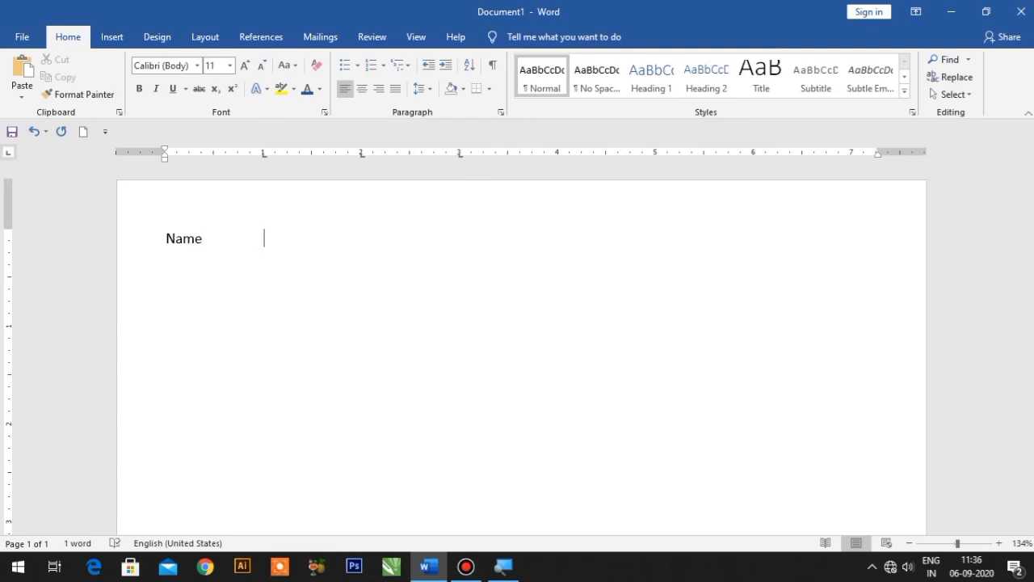
- Fill in the student's name and 'Age', each followed by a dotted leader
text(nk)
text(ush)
key(Tab)
text(A)
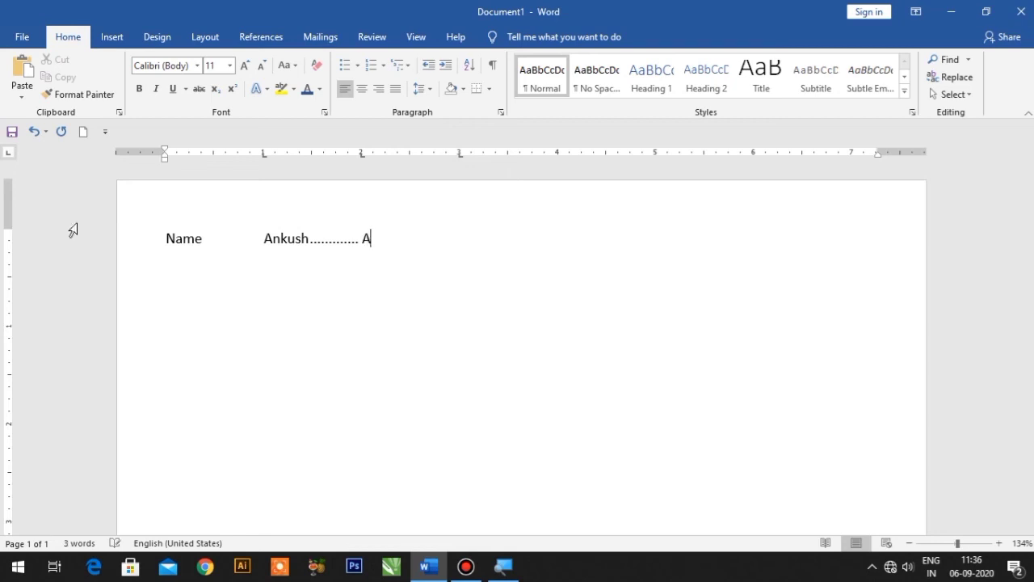
text(ge)
key(Tab)
- Reopen and close the tab settings, then undo the Name and Age line
key(alt+o)
key(t)
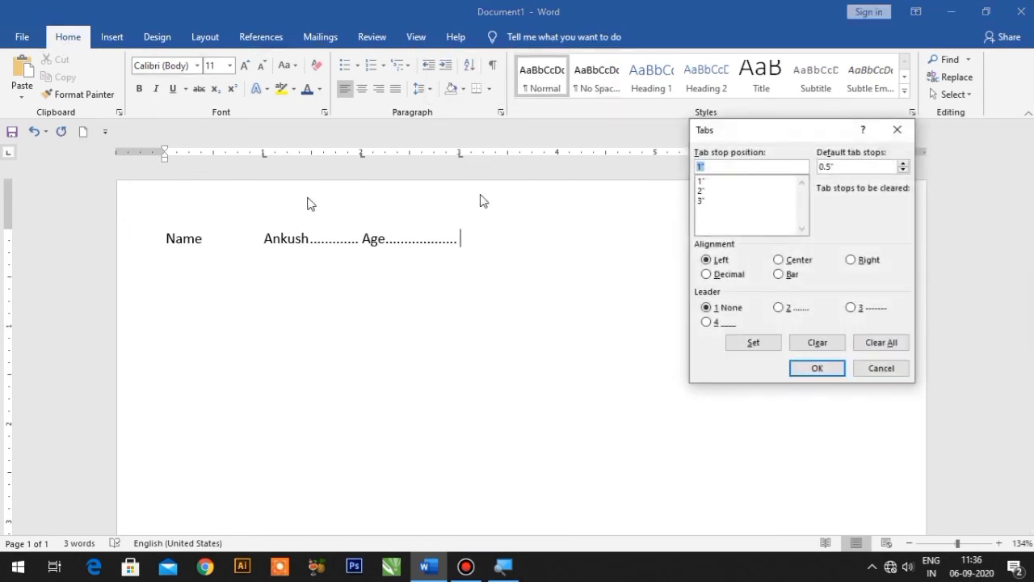
drag(736, 131, 707, 127)
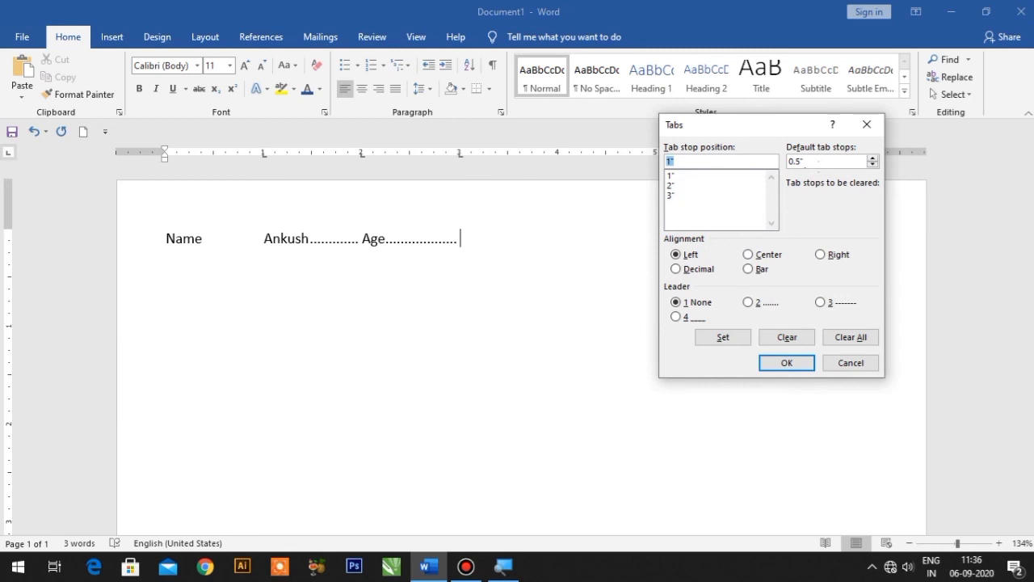
click(797, 363)
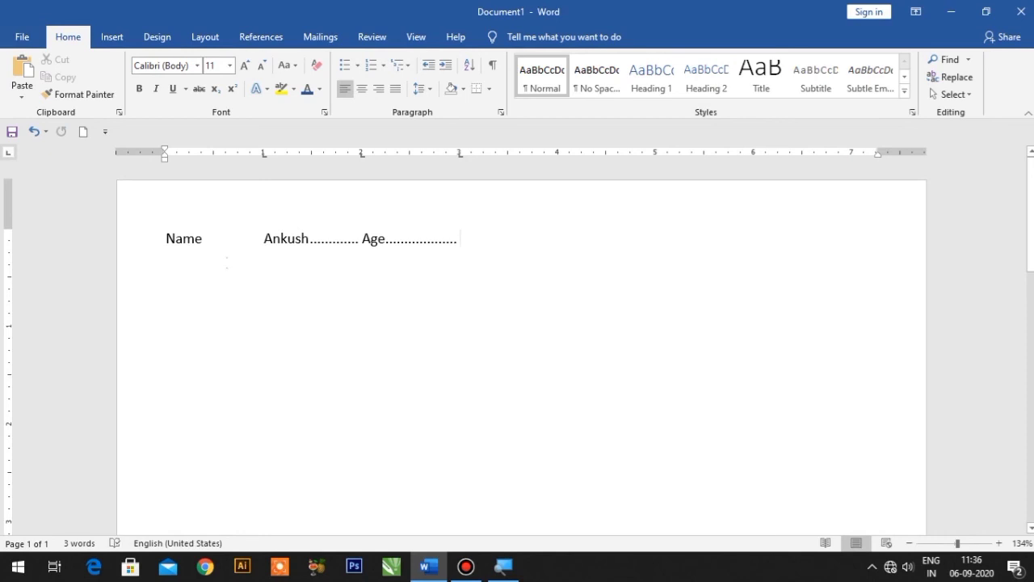
key(ctrl+z)
key(ctrl+z)
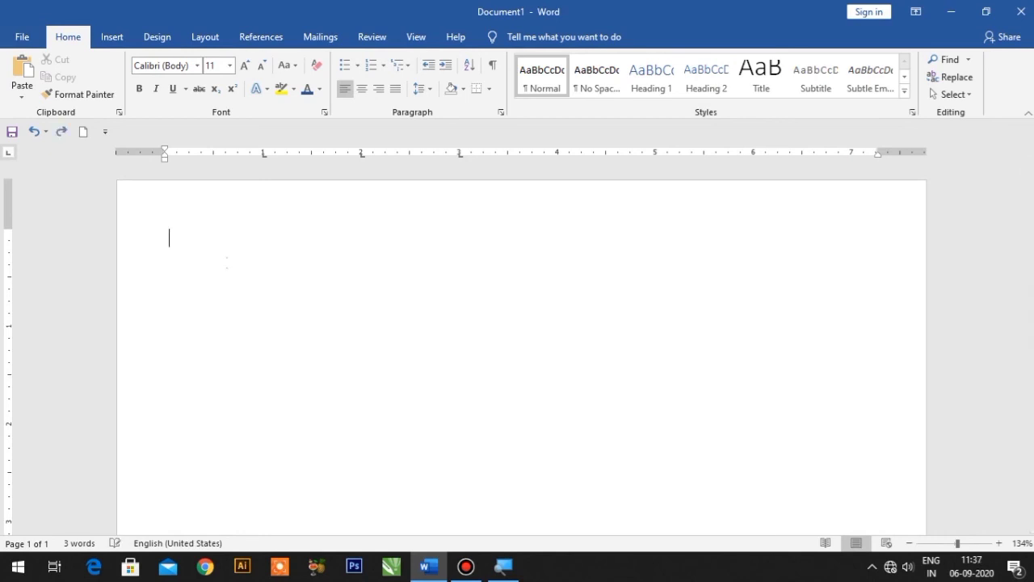
- Paste the earlier dotted form back onto the page
key(ctrl+v)
scroll(359, 299, down, 3)
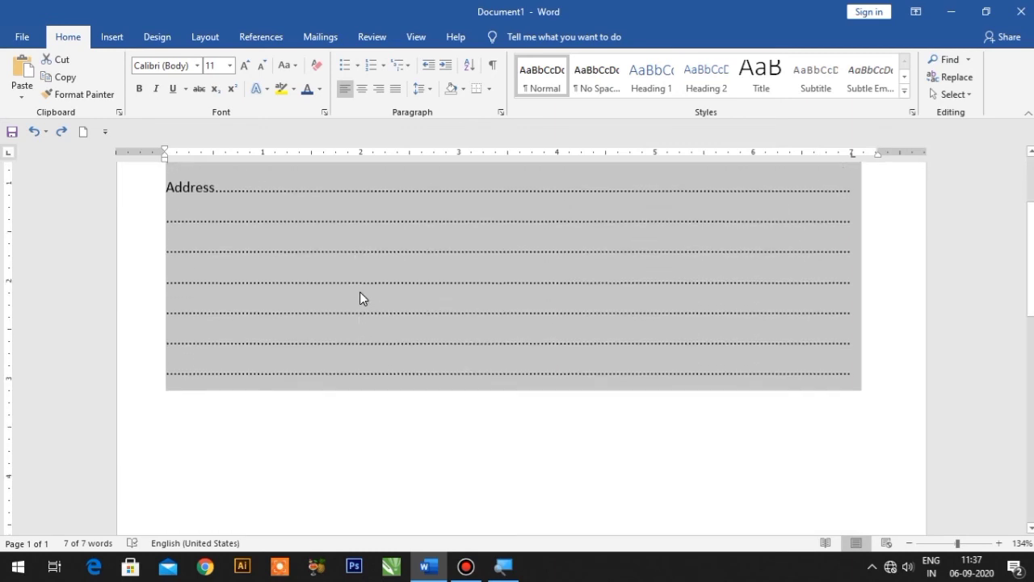
scroll(360, 298, up, 2)
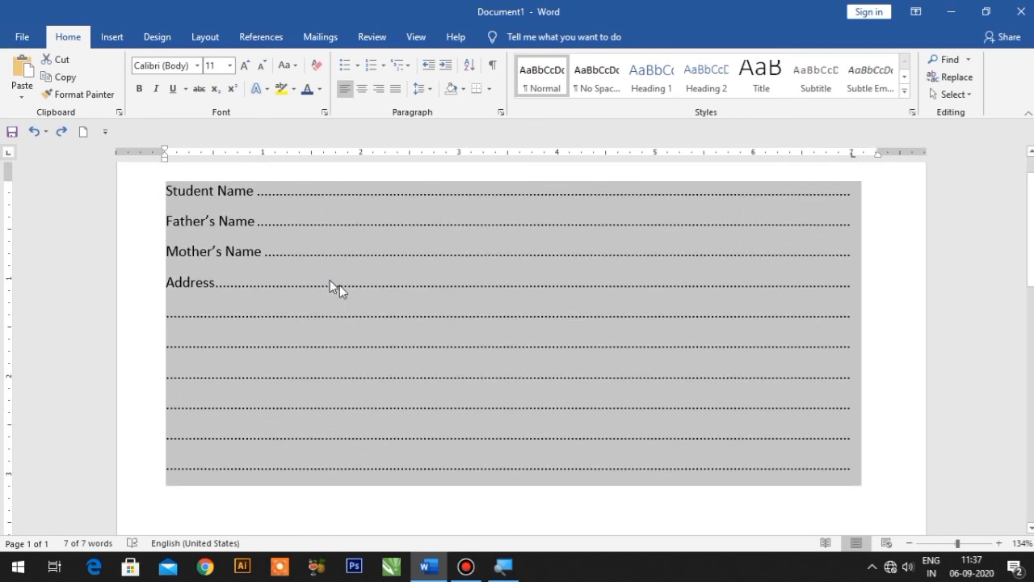
- Set the whole form, from Student Name down, to 11 pt
click(139, 197)
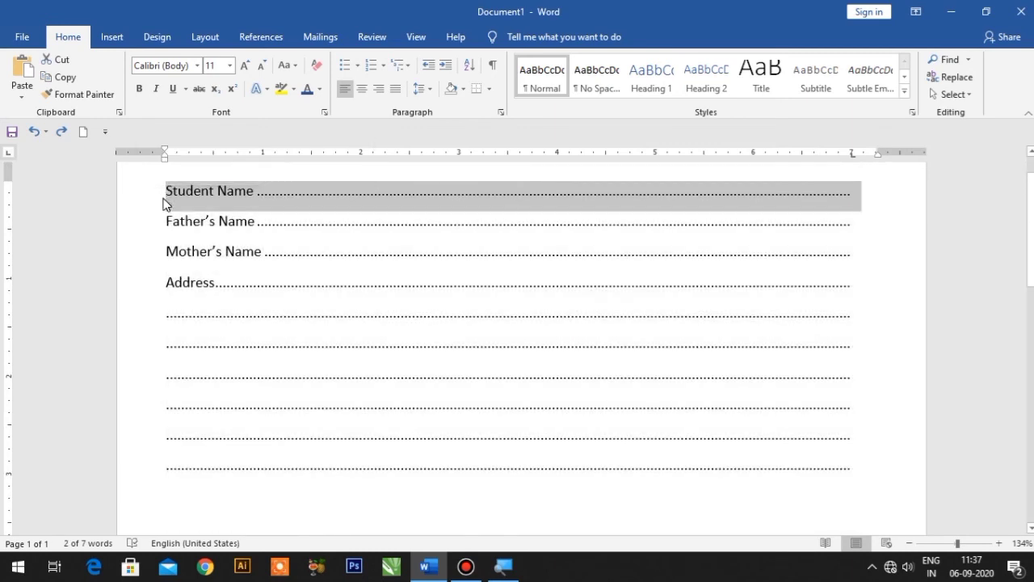
click(165, 195)
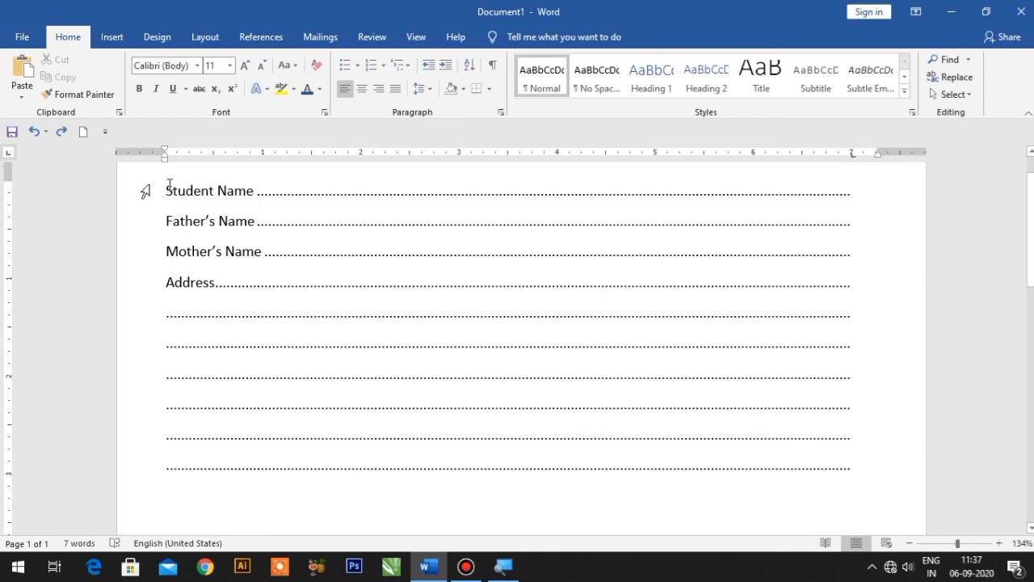
drag(164, 191, 795, 482)
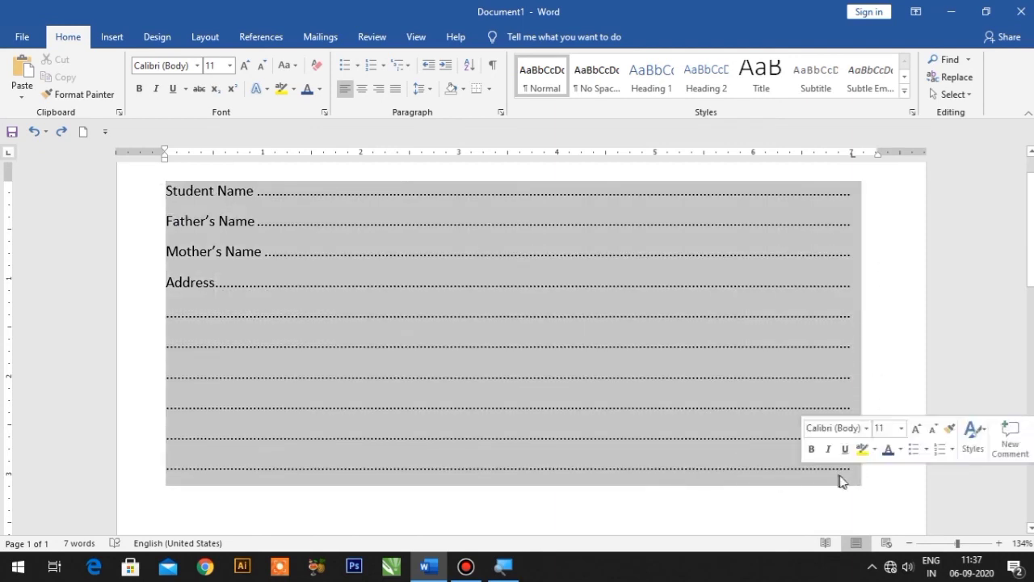
click(230, 65)
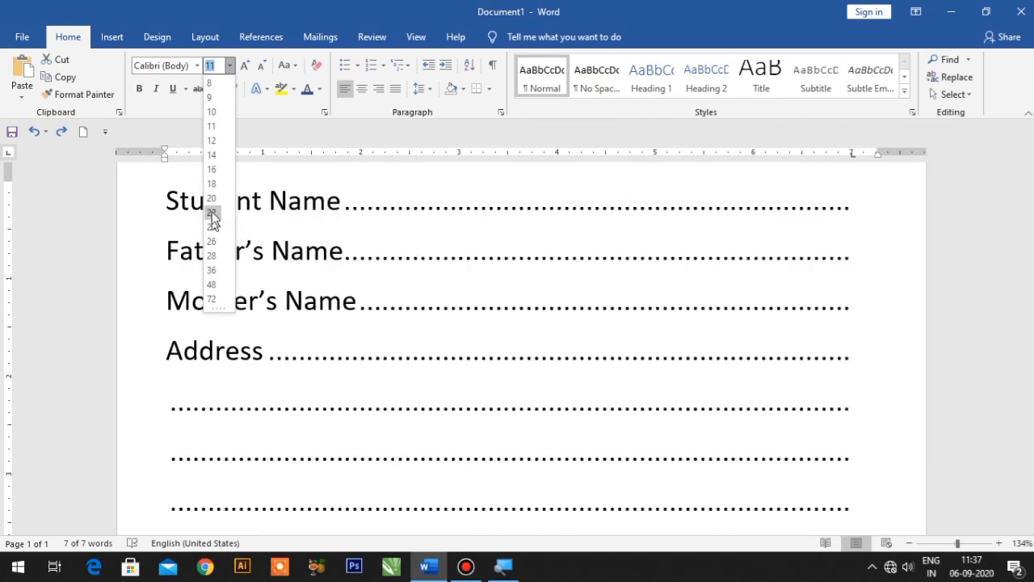
click(209, 127)
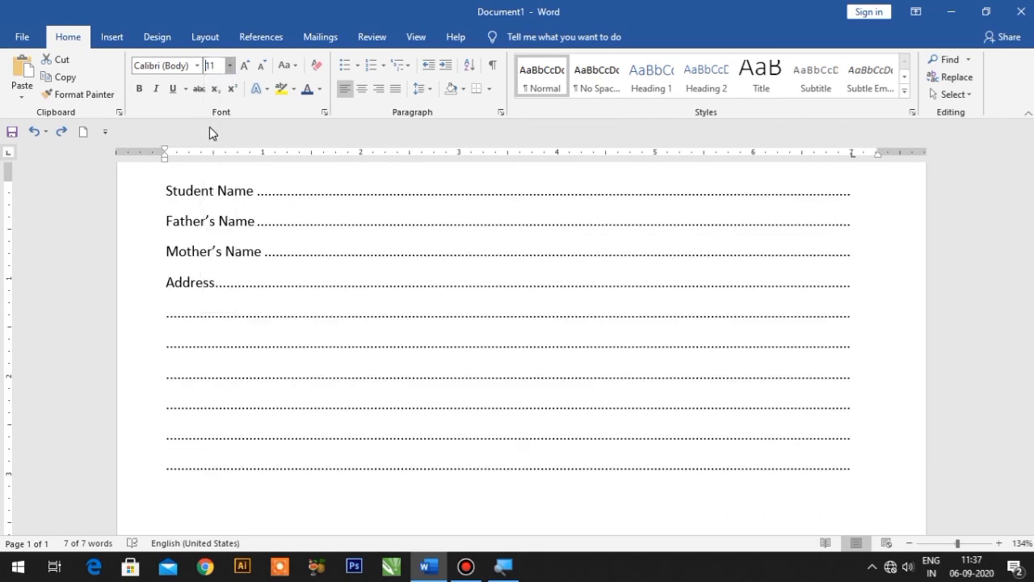
click(164, 189)
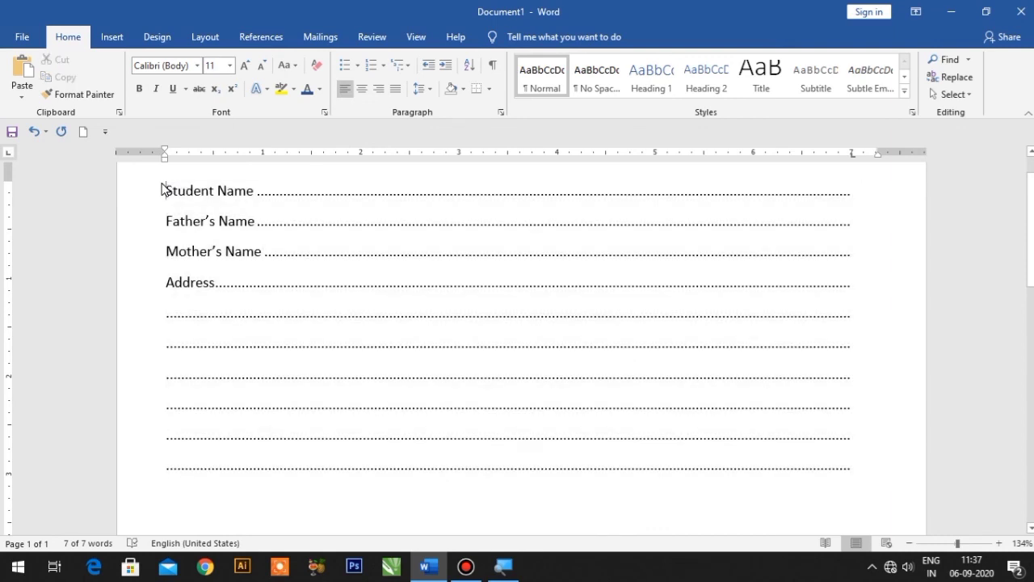